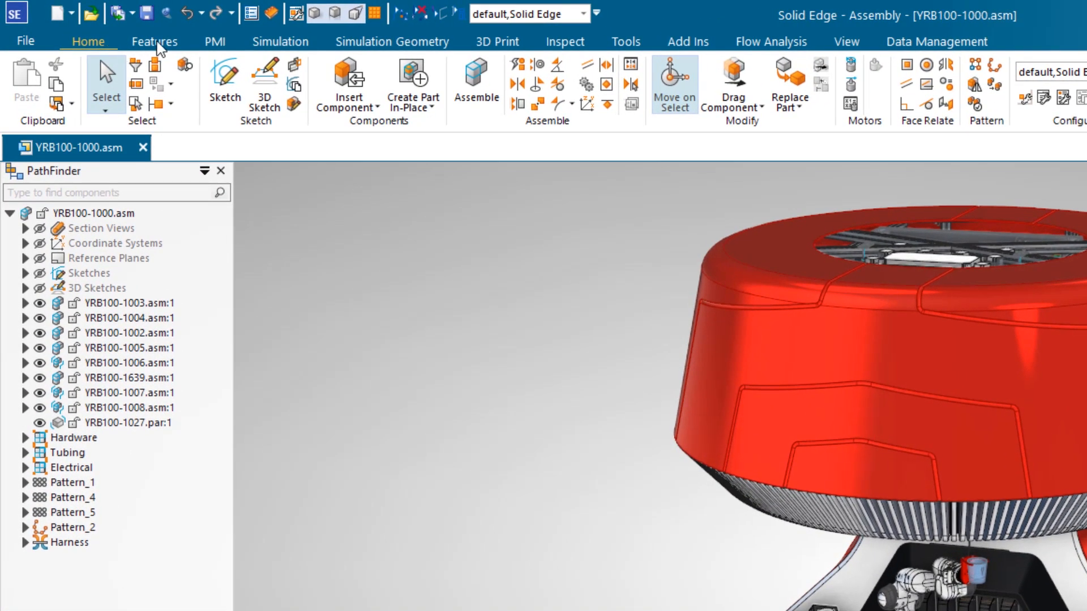
click(156, 42)
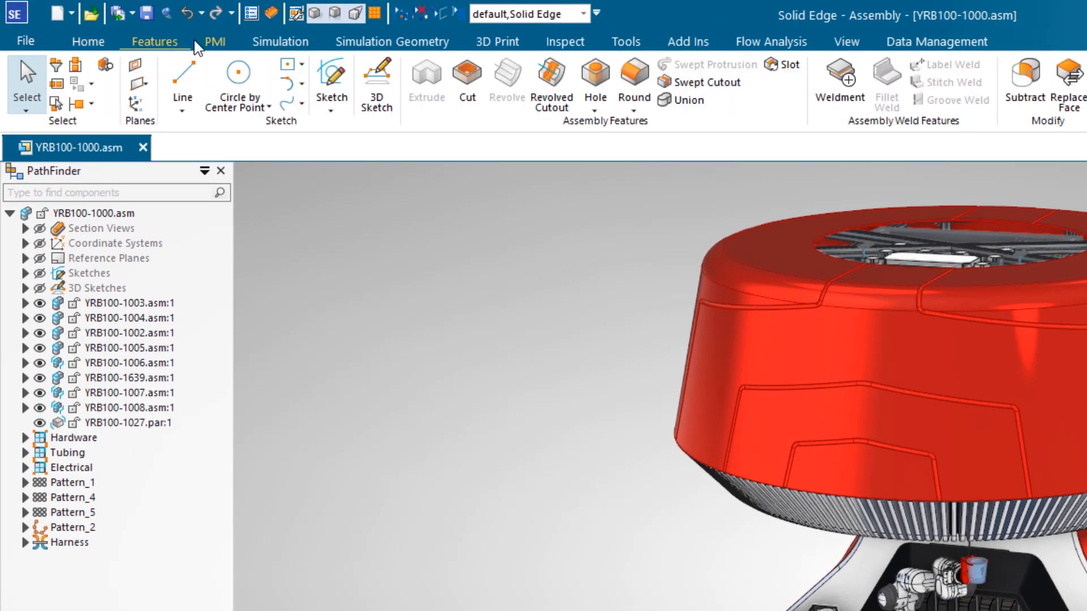
click(215, 42)
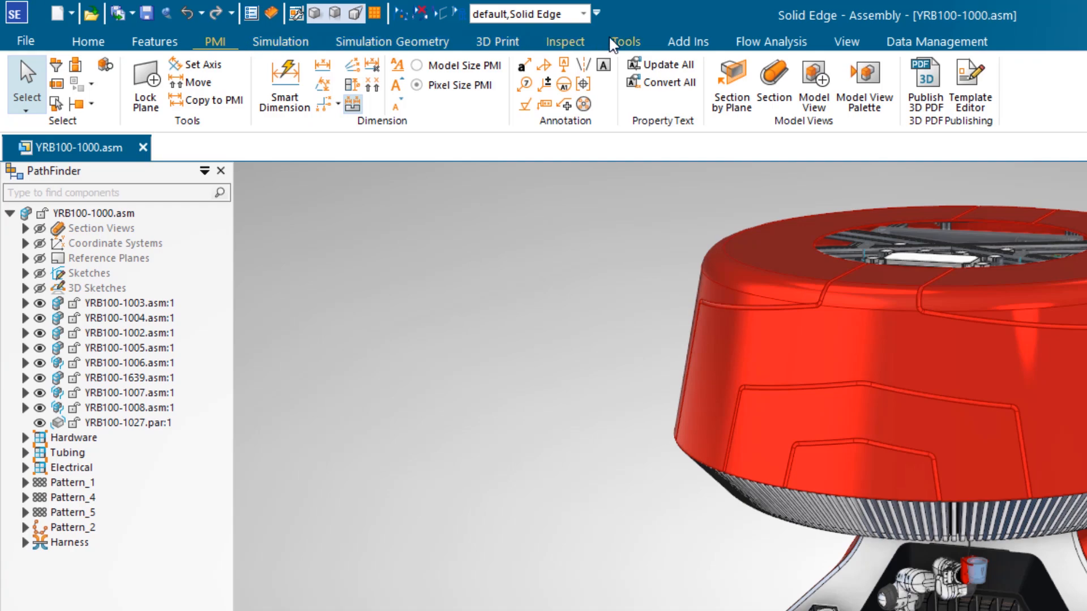
click(623, 44)
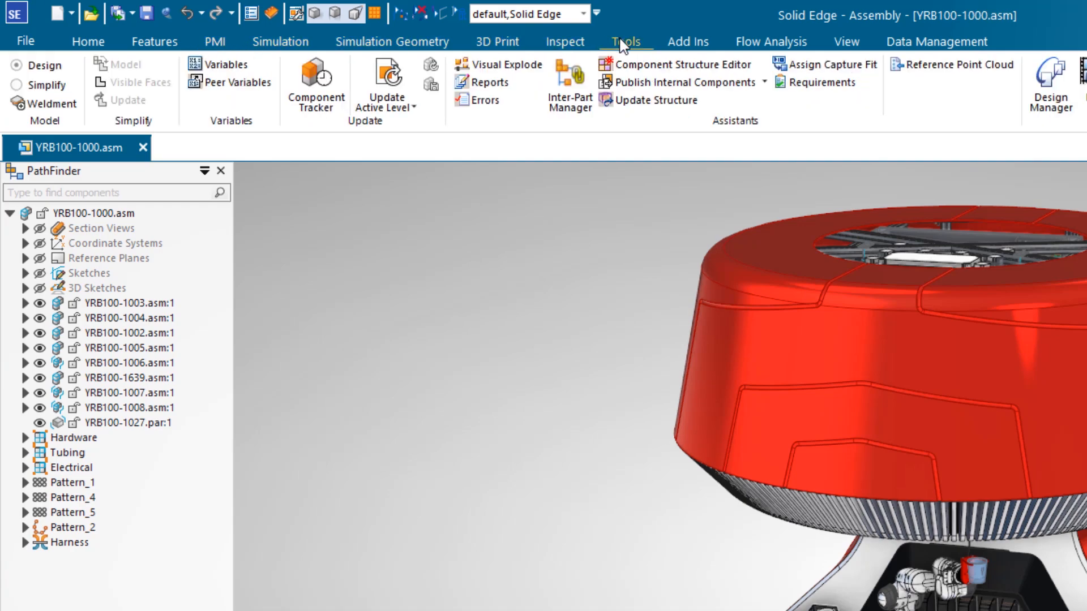
click(98, 45)
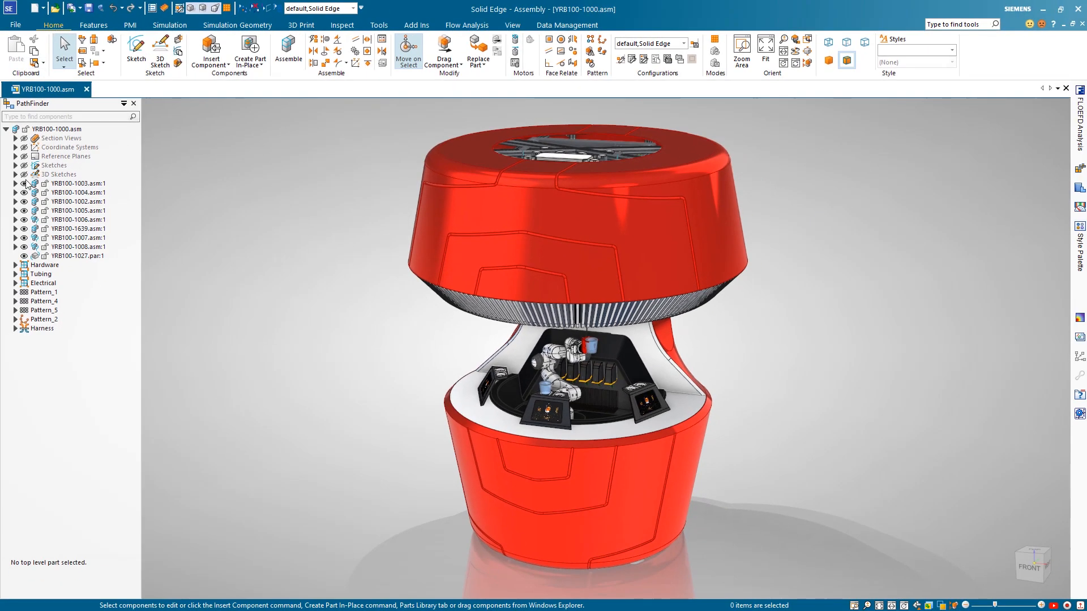
Inspect the interior by toggling YRB100-1002.asm off and on, and hide the red upper cover part YRB100-1032.par
click(24, 202)
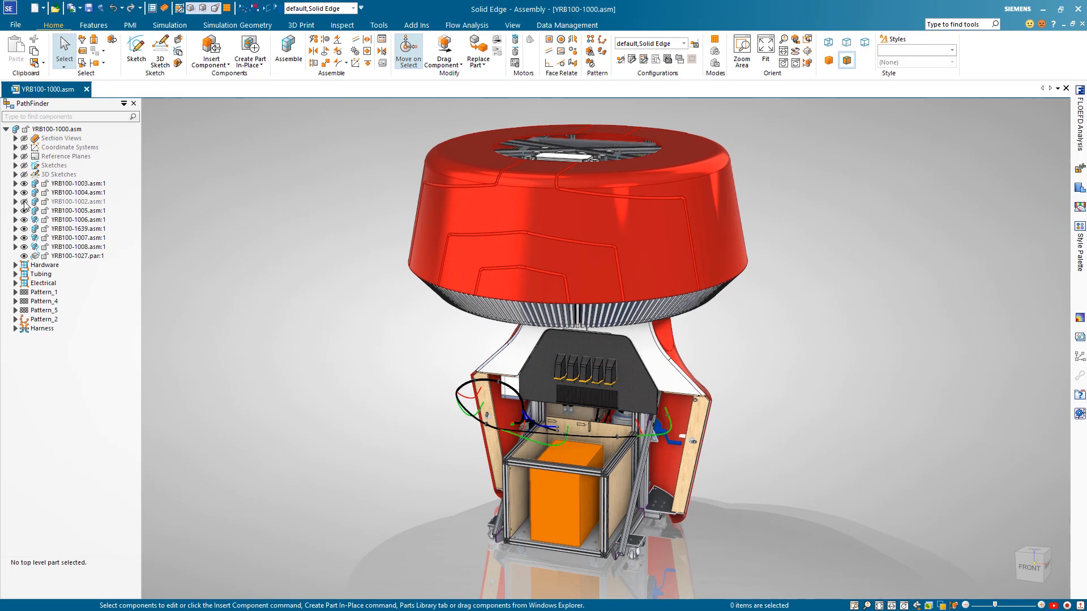
click(24, 202)
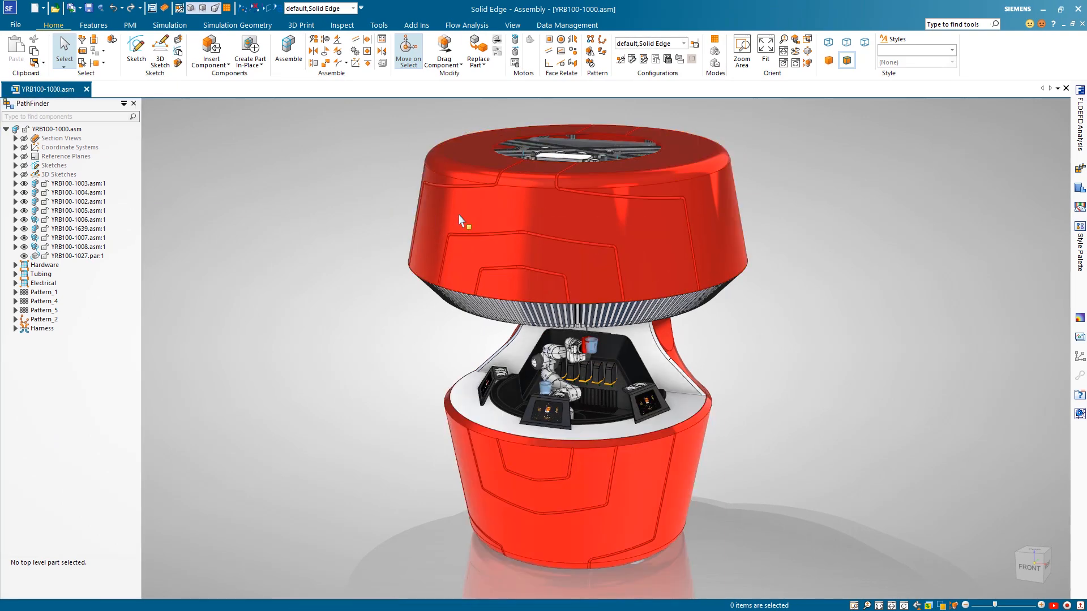
click(451, 221)
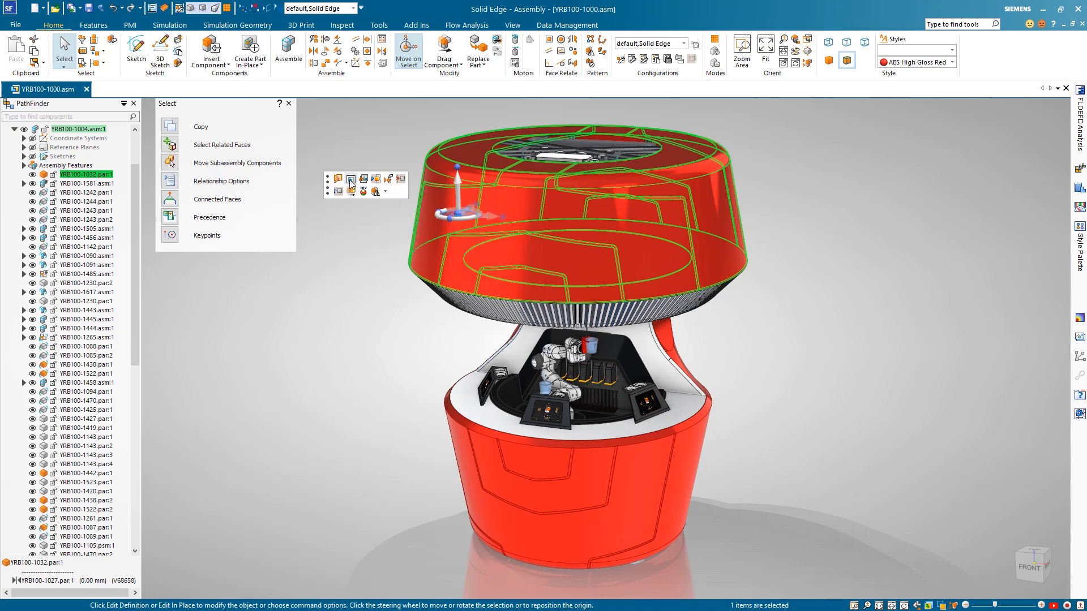
click(338, 192)
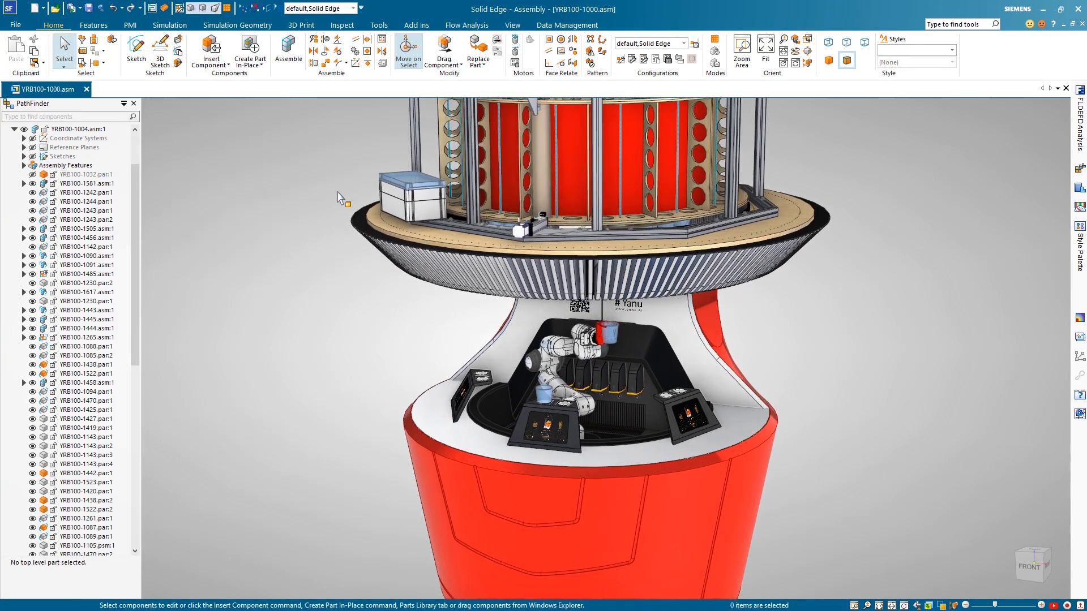
Find the robot arm subassembly YRB100-1494.asm:1 in the component tree and open it in its own document
click(92, 117)
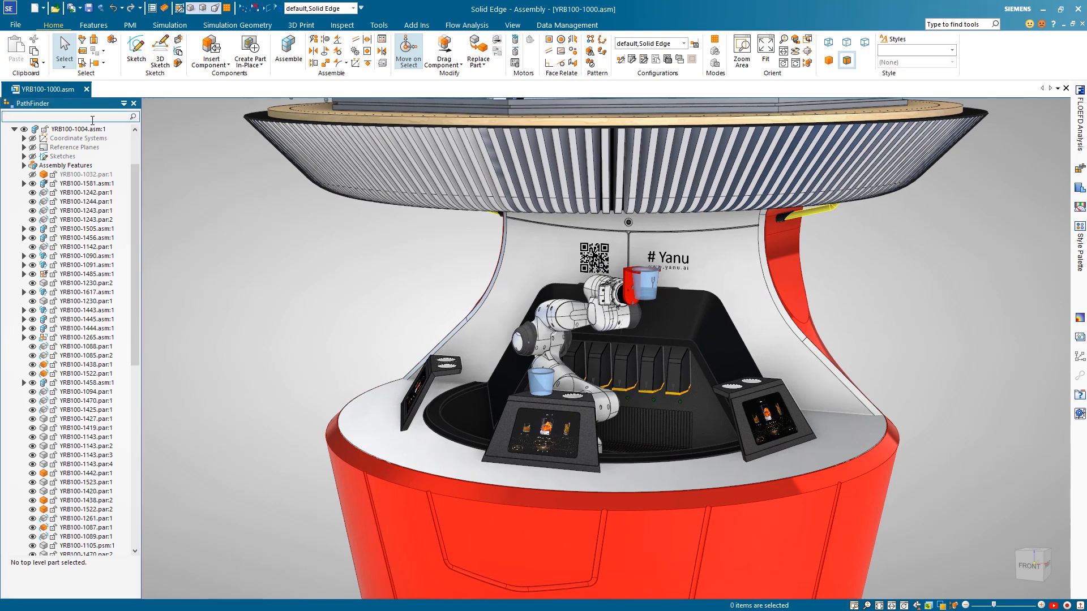
text(YRB100-1494.asm:1)
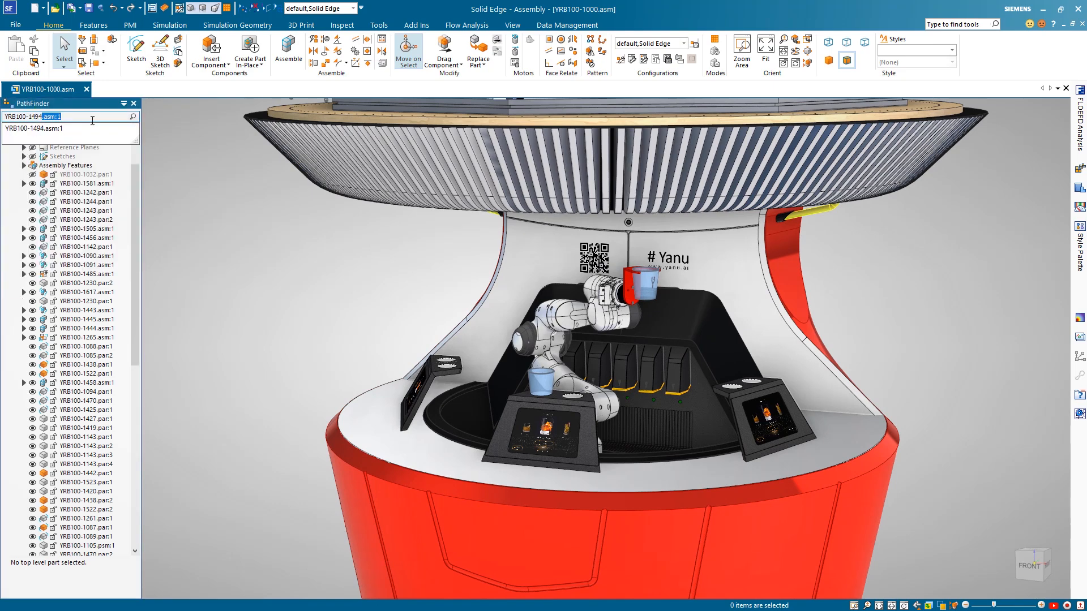
click(68, 128)
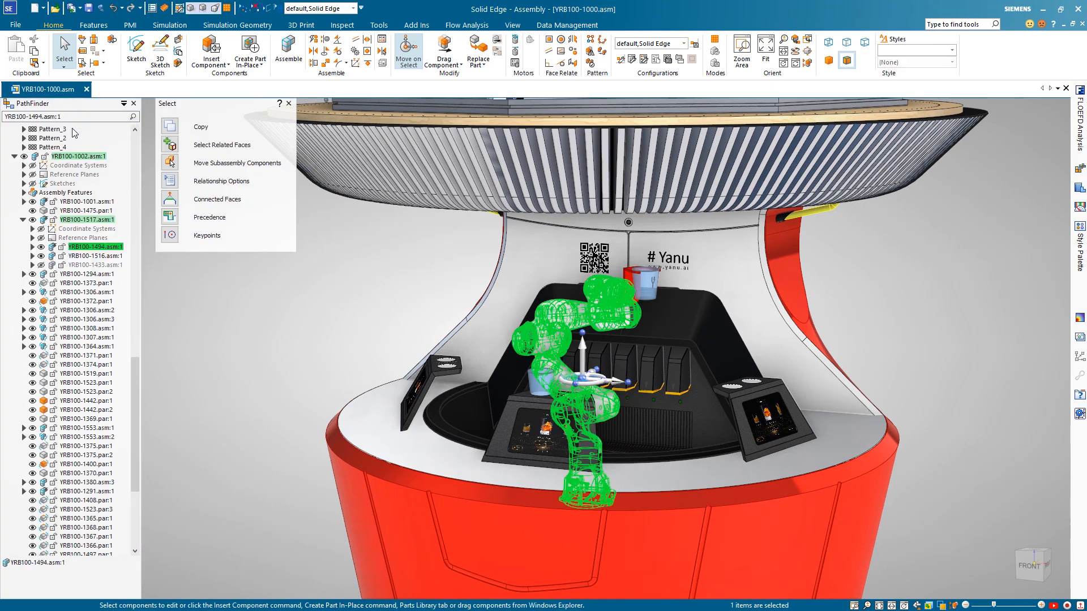
click(99, 248)
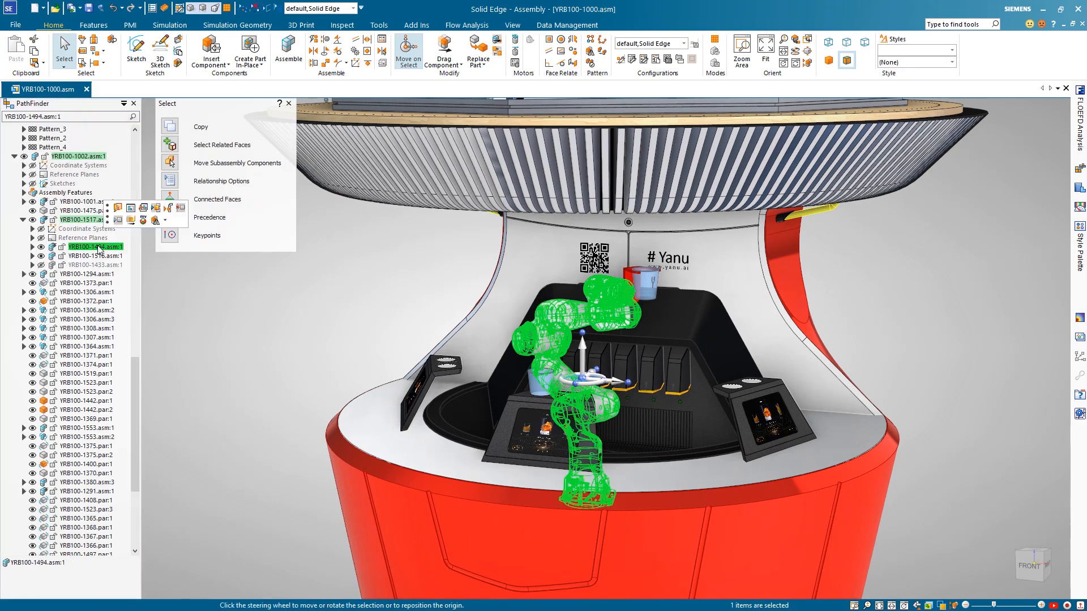
click(142, 211)
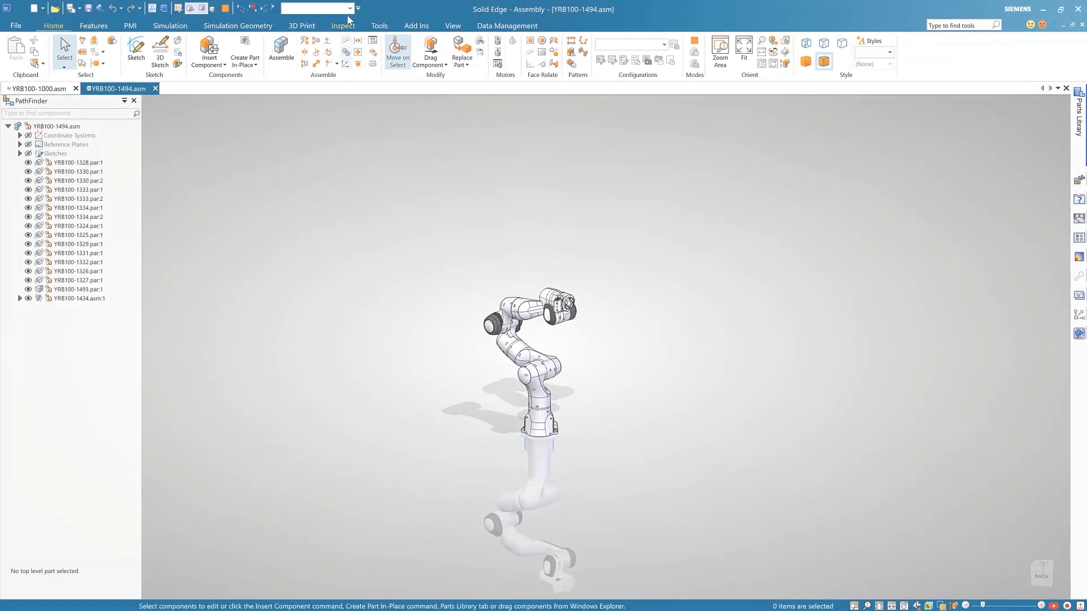
Apply the 01-With Sketch configuration and open the sketch-only gripper part YRB100-1357.par for editing
click(350, 8)
click(340, 24)
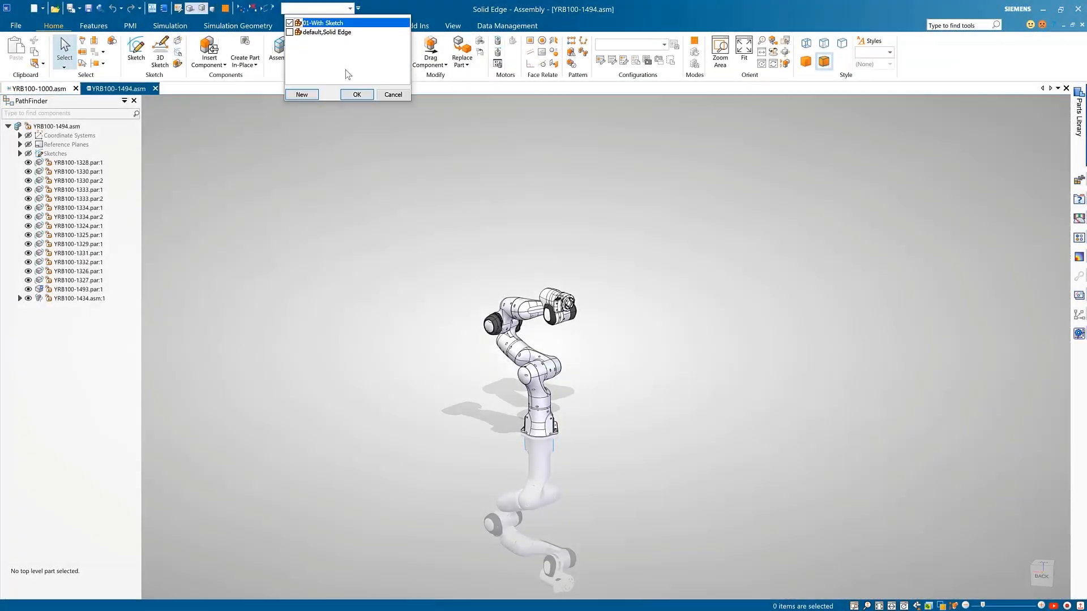
click(356, 94)
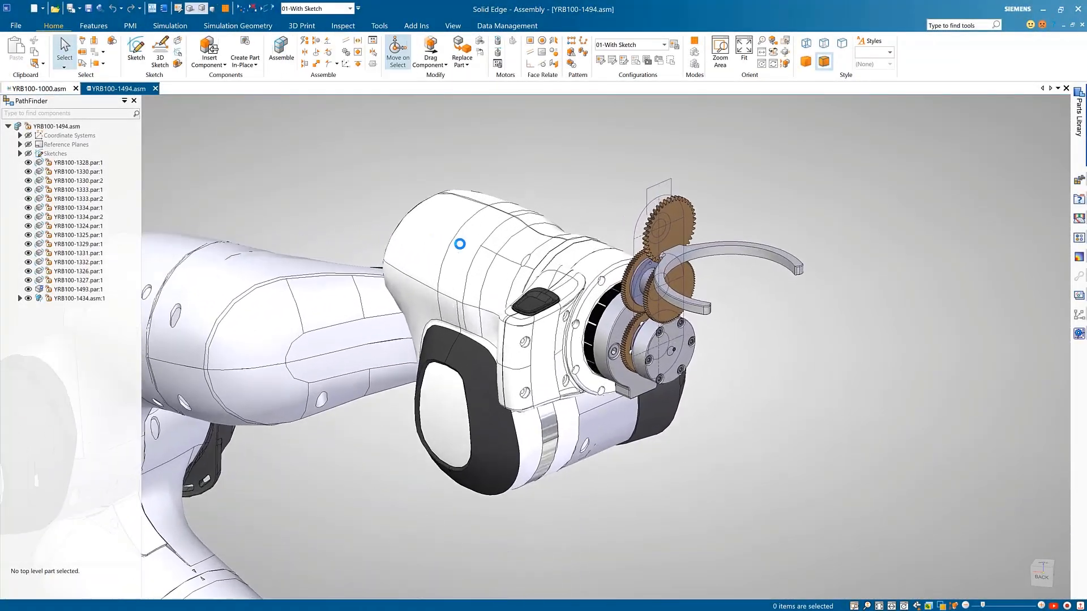
click(671, 224)
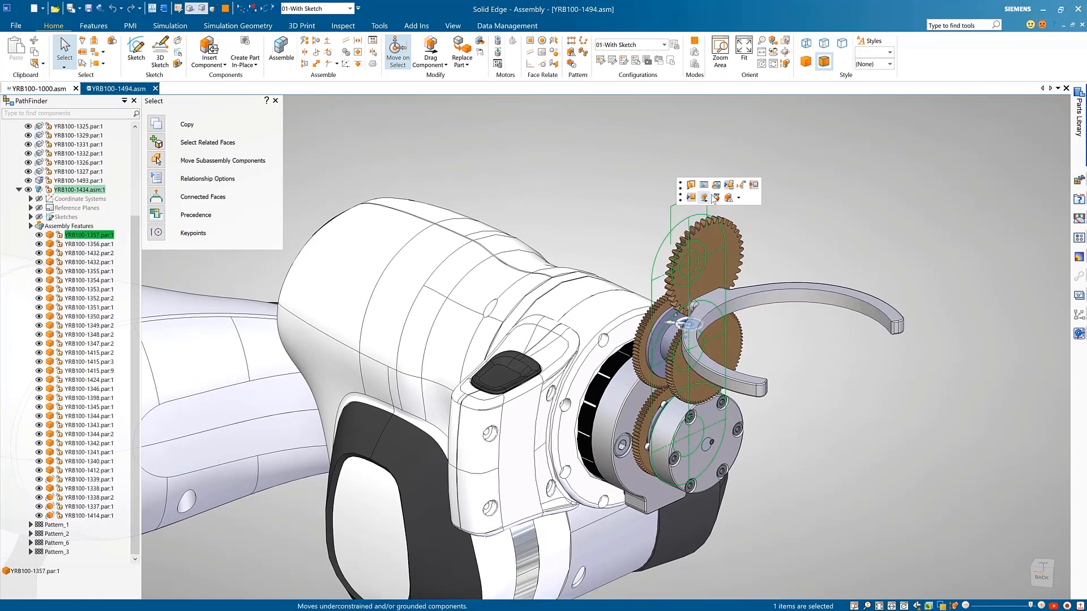
click(702, 186)
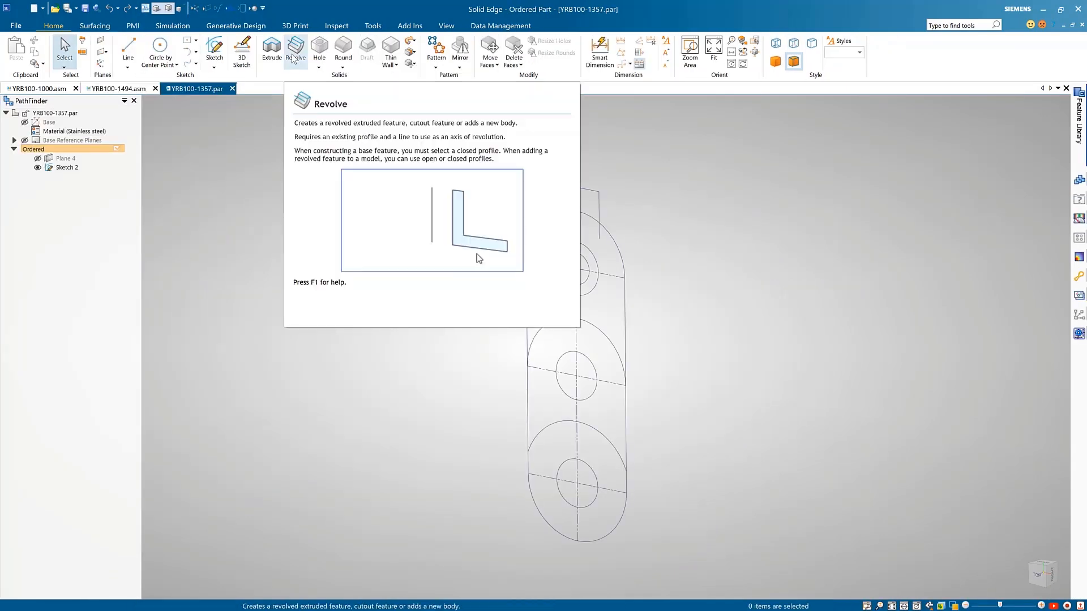
Extrude the long outer slot profile of Sketch 2 by 4 mm to form the base plate
click(272, 53)
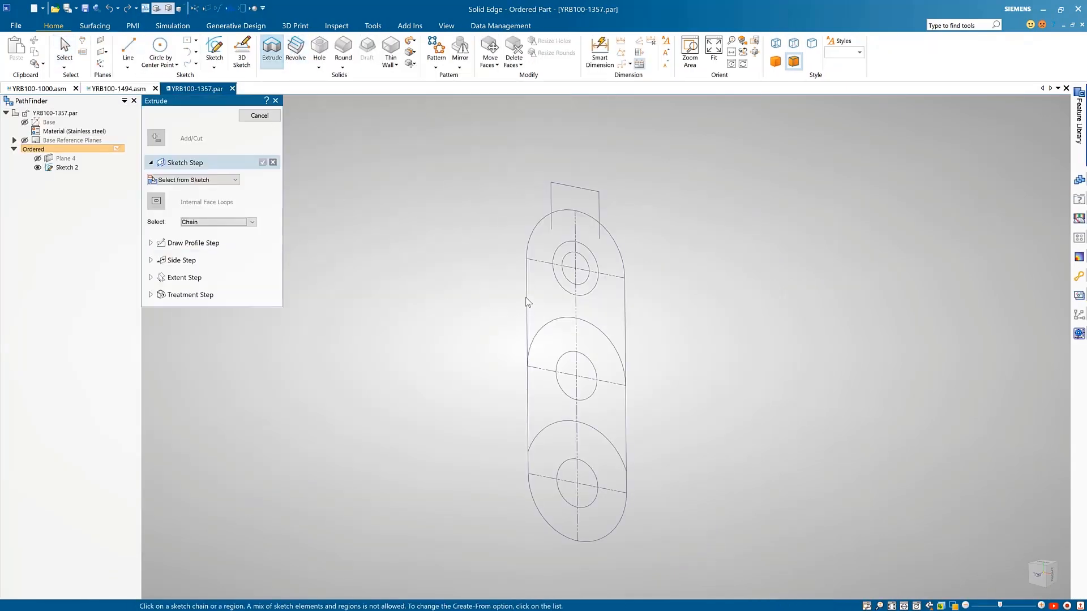
right_click(479, 368)
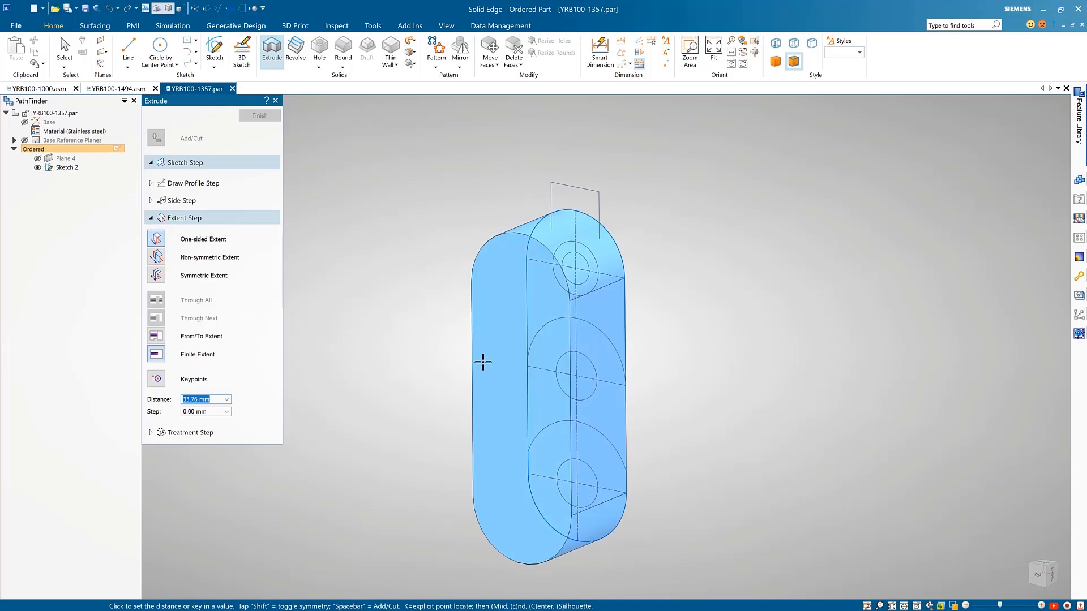
text(4)
key(Return)
click(482, 362)
key(Escape)
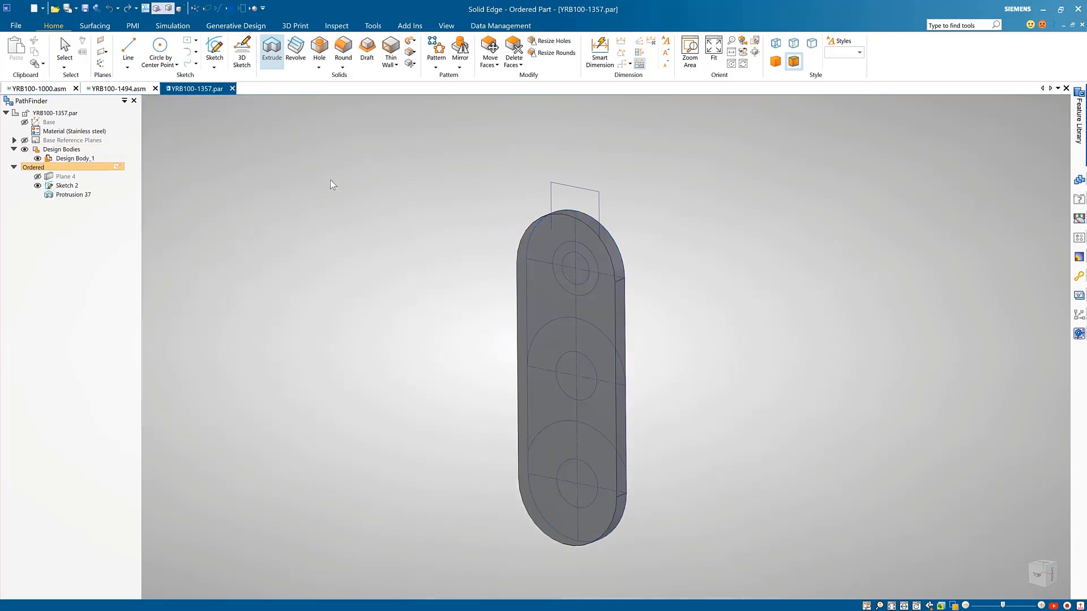
Turn on selectable regions for Sketch 2
right_click(67, 185)
click(102, 378)
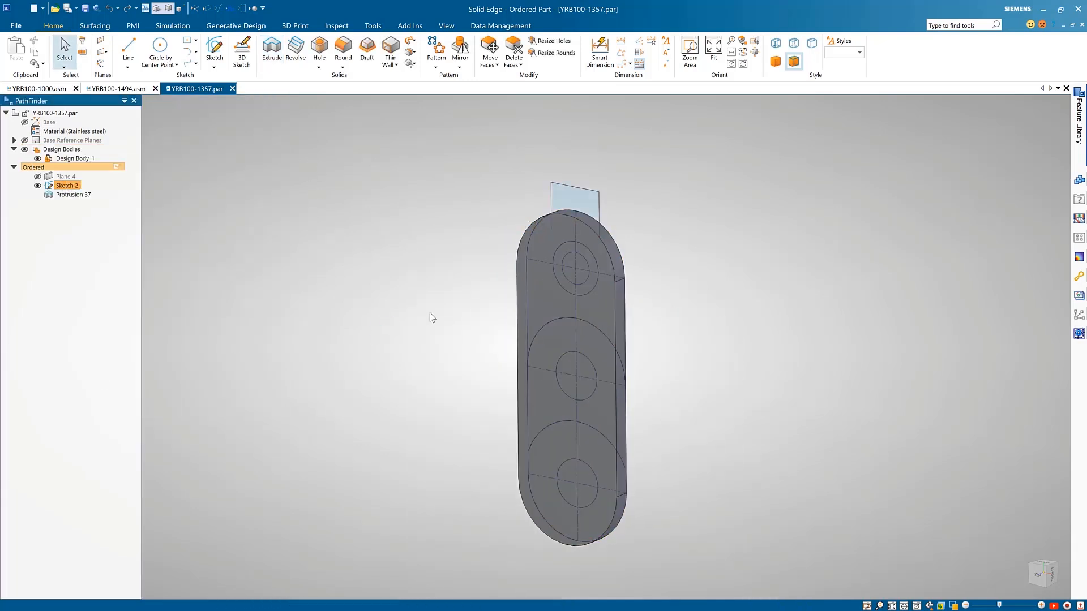
click(462, 303)
middle_drag(462, 307, 433, 278)
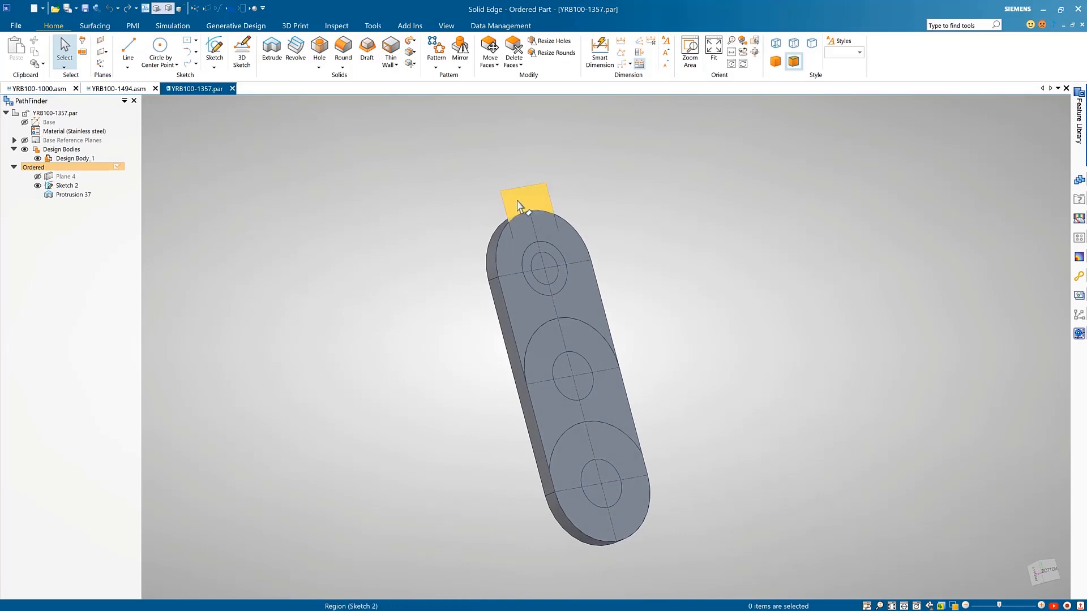
Extrude the four sketch regions covering the middle and lower circles 7 mm to thicken that part of the plate
click(541, 364)
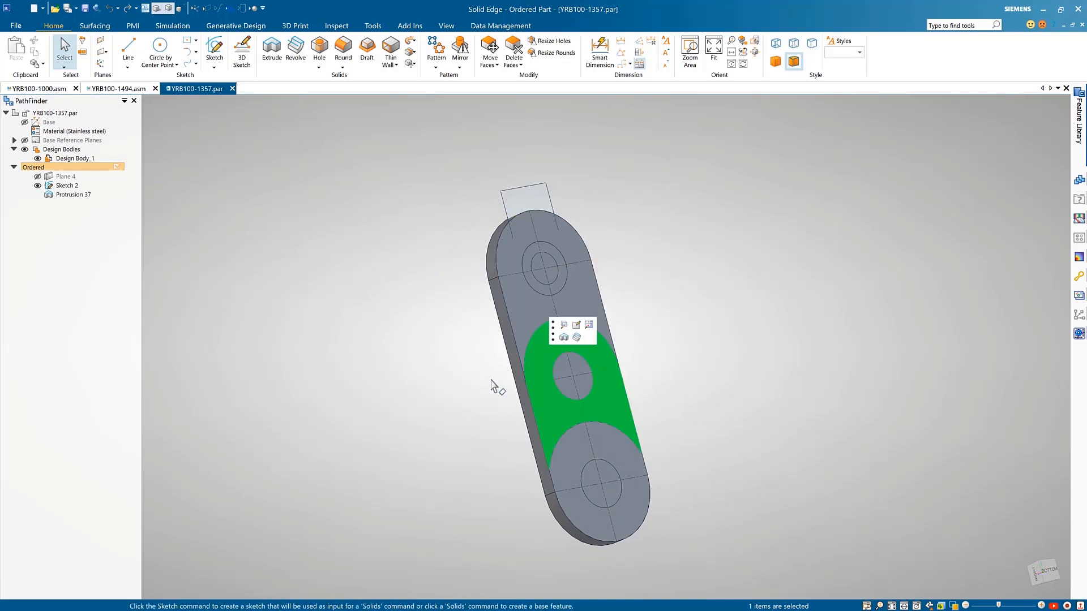
click(570, 387)
click(583, 448)
click(592, 474)
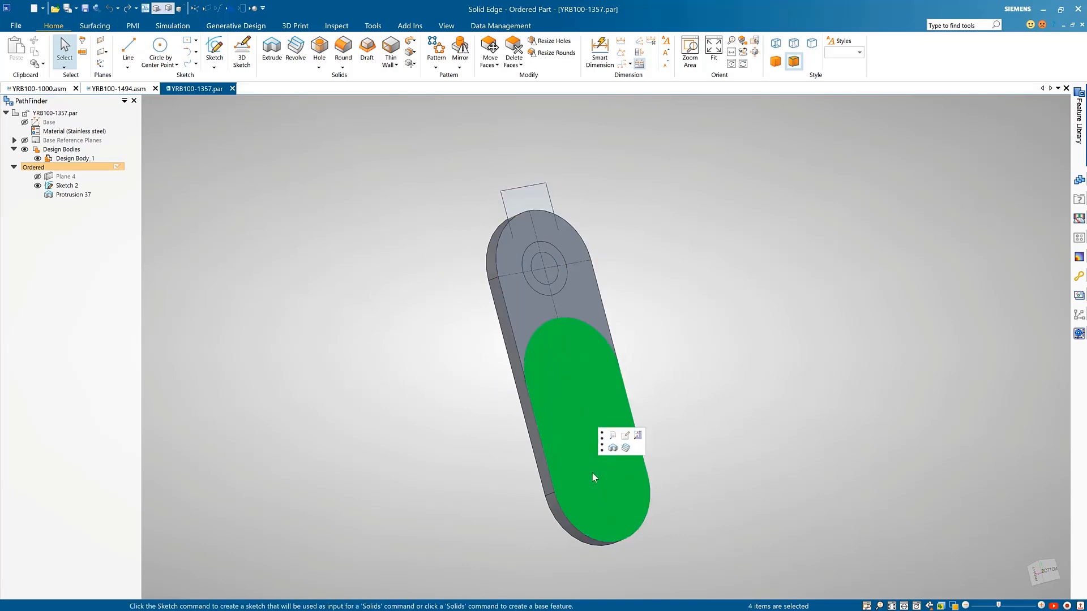
click(613, 448)
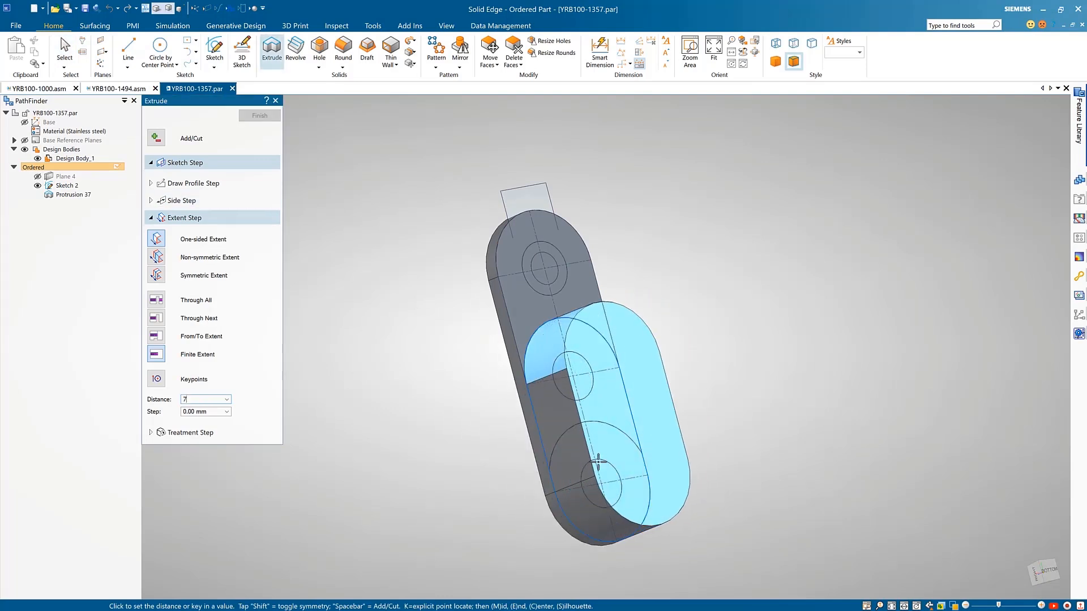
text(7)
key(Return)
click(714, 422)
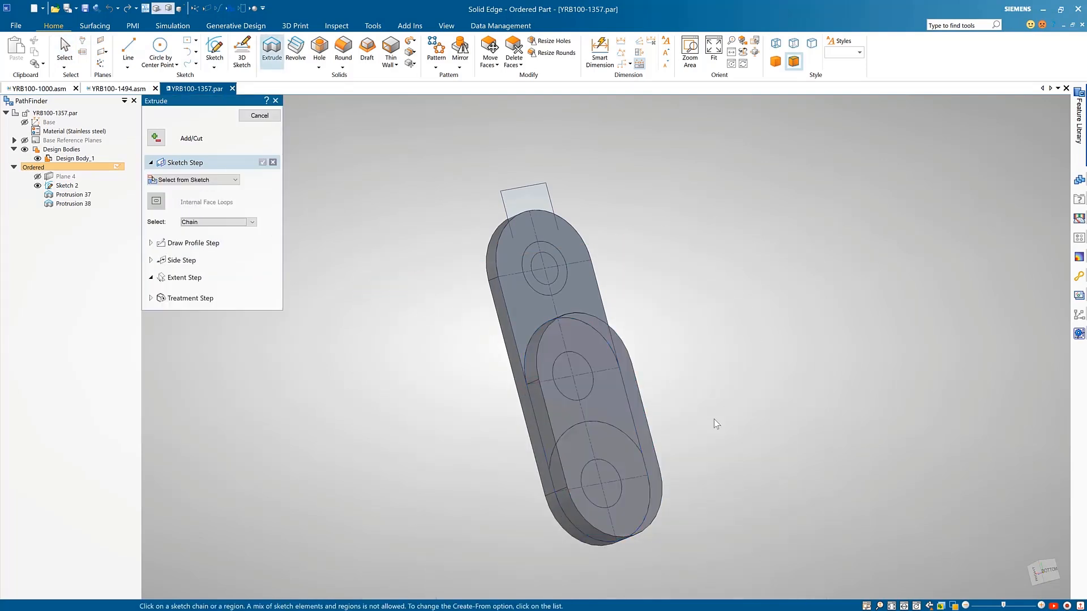
Extrude the three circular sketch regions outward from the plate as cylindrical bosses
click(552, 278)
click(577, 379)
click(606, 475)
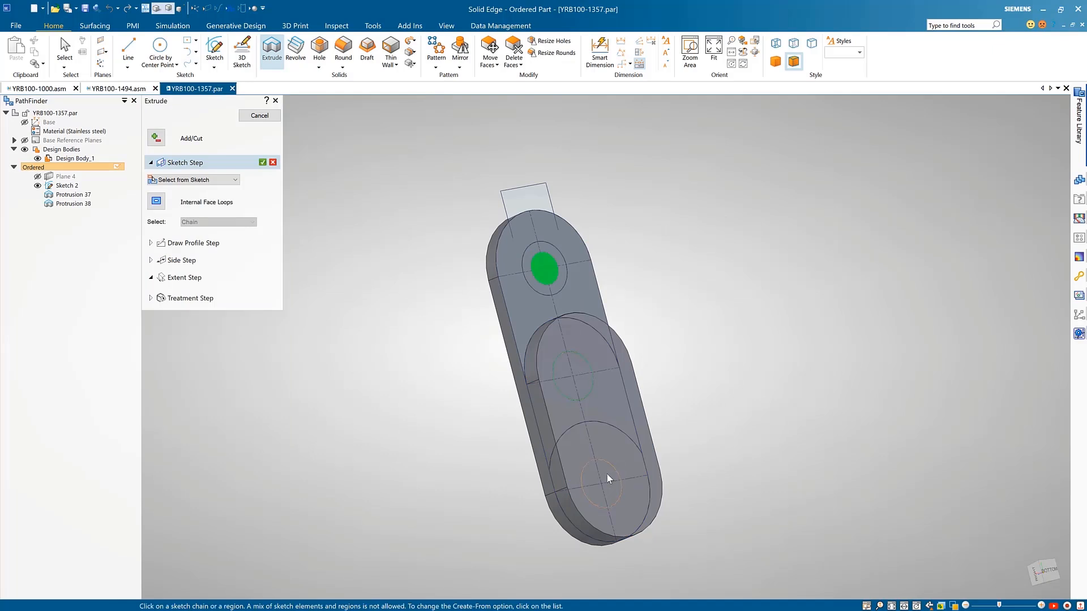
right_click(665, 317)
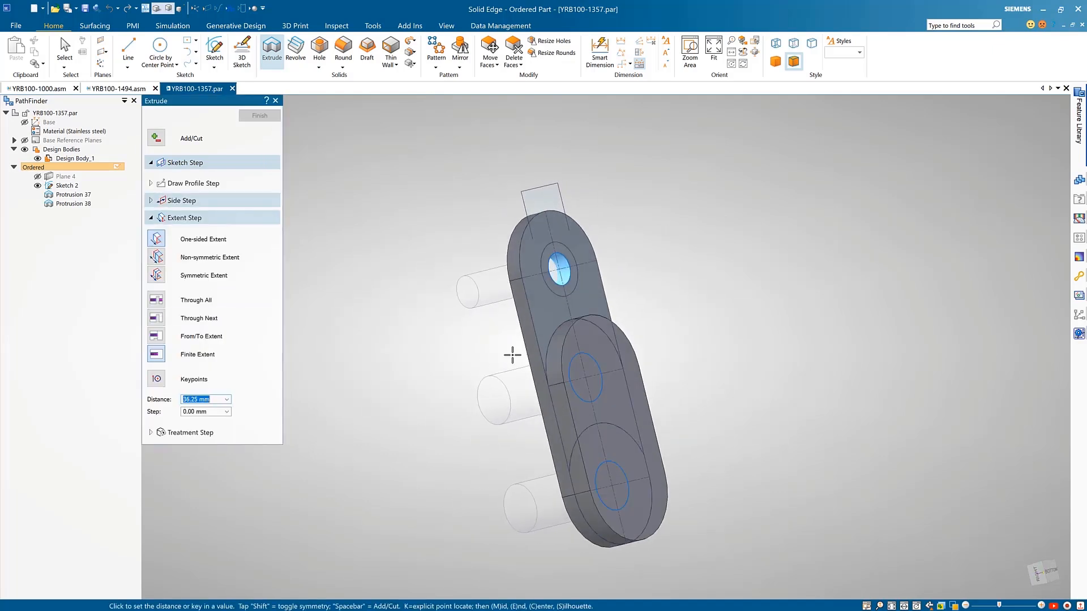
click(637, 323)
key(Escape)
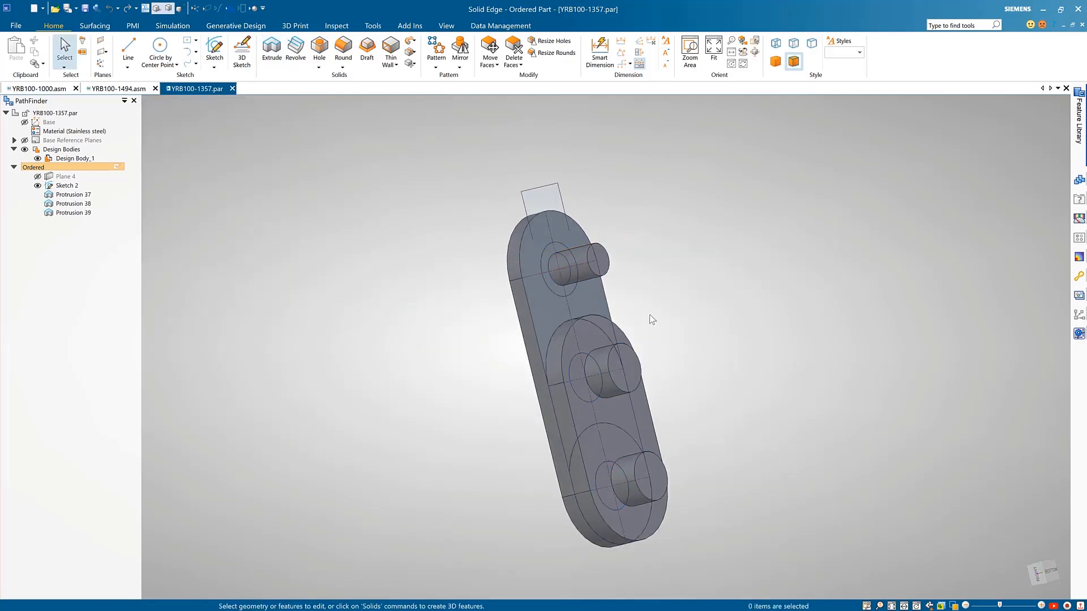
Edit the three-circle extrusion into a cut that makes three holes through the plate
click(606, 267)
click(623, 226)
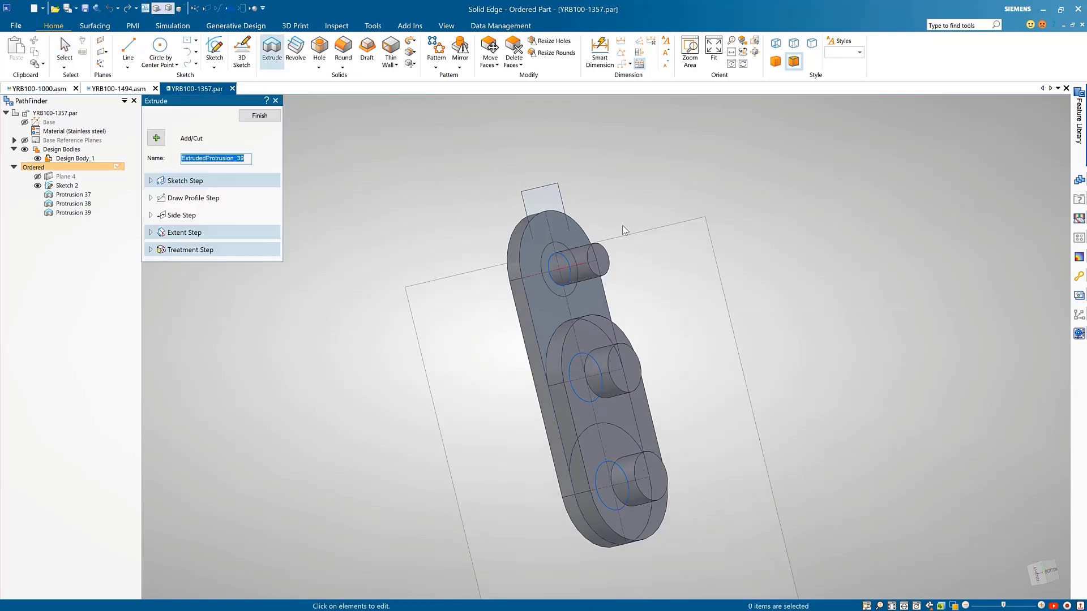
click(157, 139)
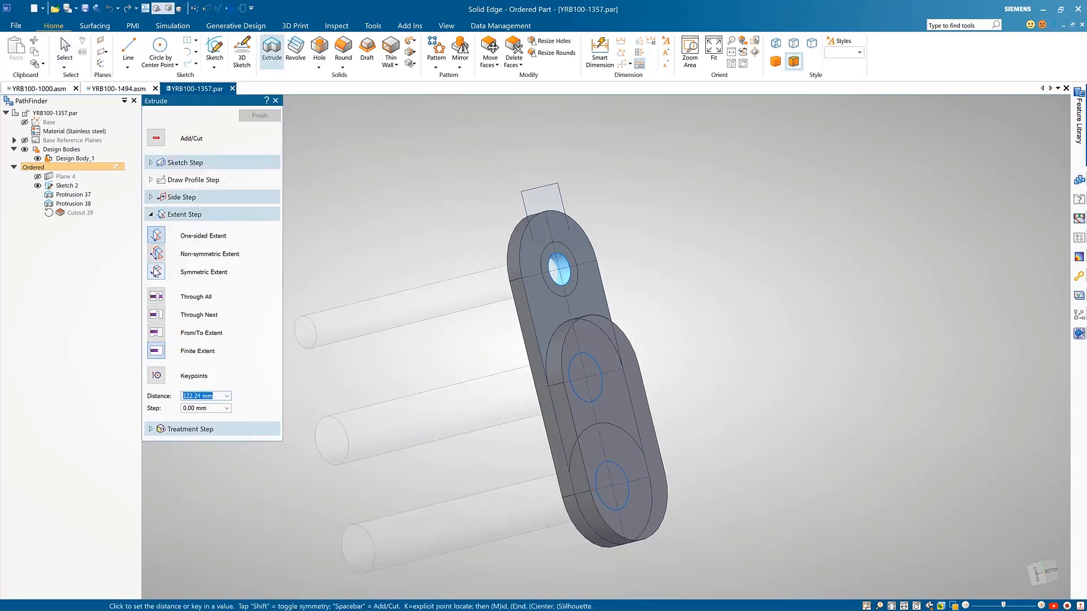
click(492, 312)
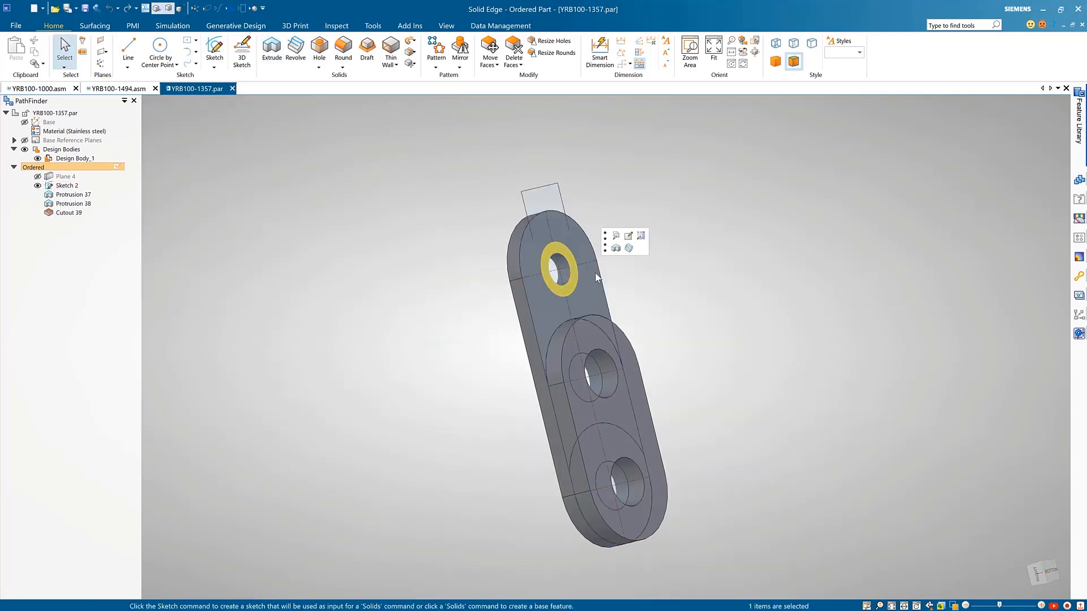
Cut recesses from the ring region around the smallest hole and from the rounded region around the hole at the opposite end
click(559, 268)
right_click(456, 299)
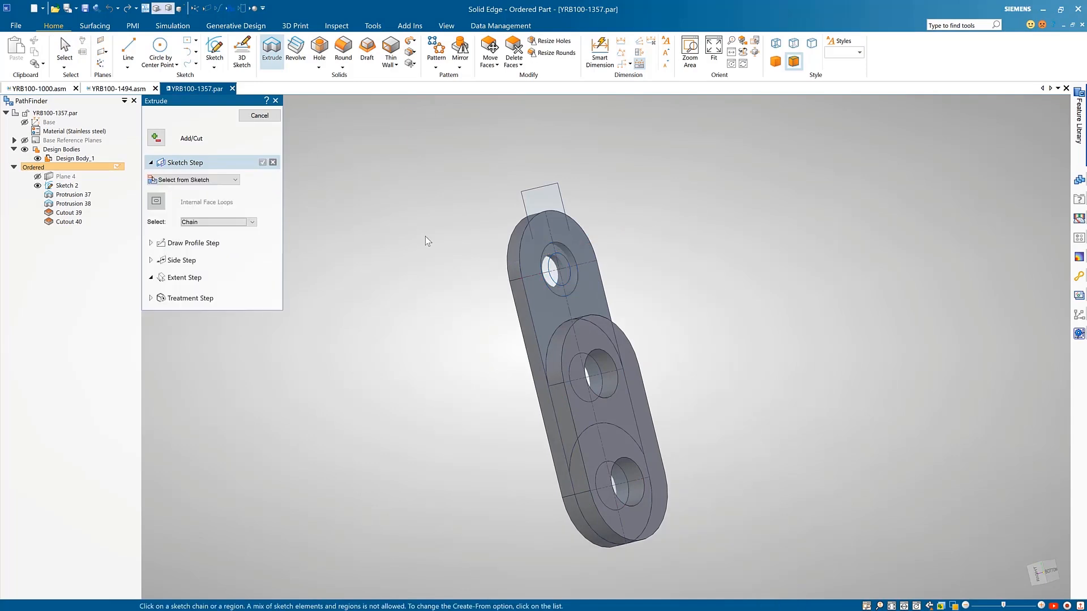
middle_drag(425, 240, 508, 410)
click(507, 410)
right_click(473, 388)
click(460, 365)
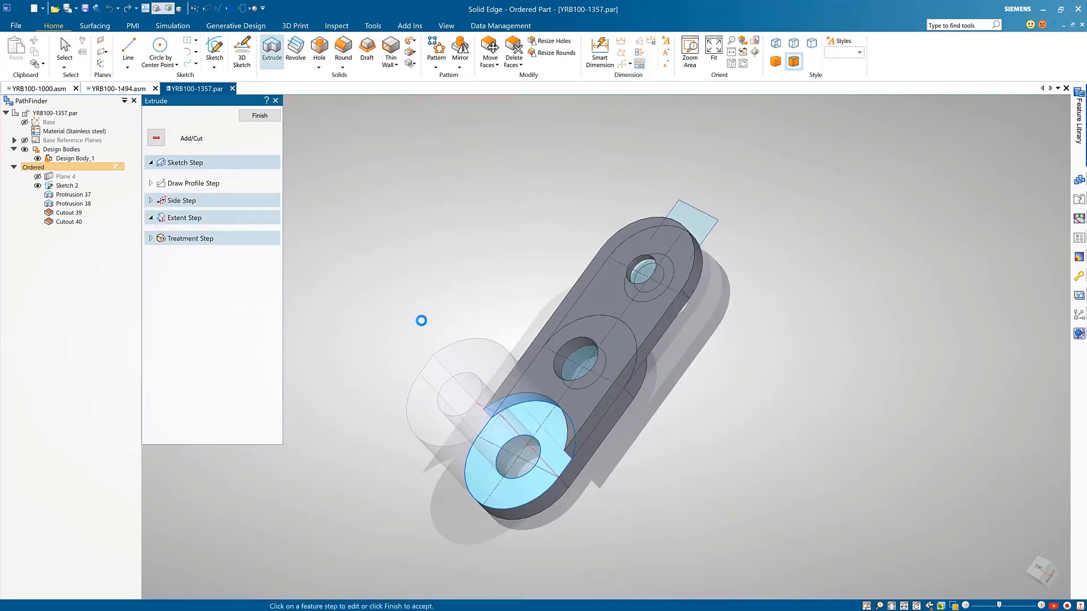
right_click(422, 320)
Extrude the small rectangular sketch region at the plate's upper end into a thin tab
middle_drag(523, 235, 563, 209)
click(621, 219)
right_click(562, 209)
click(578, 206)
key(Escape)
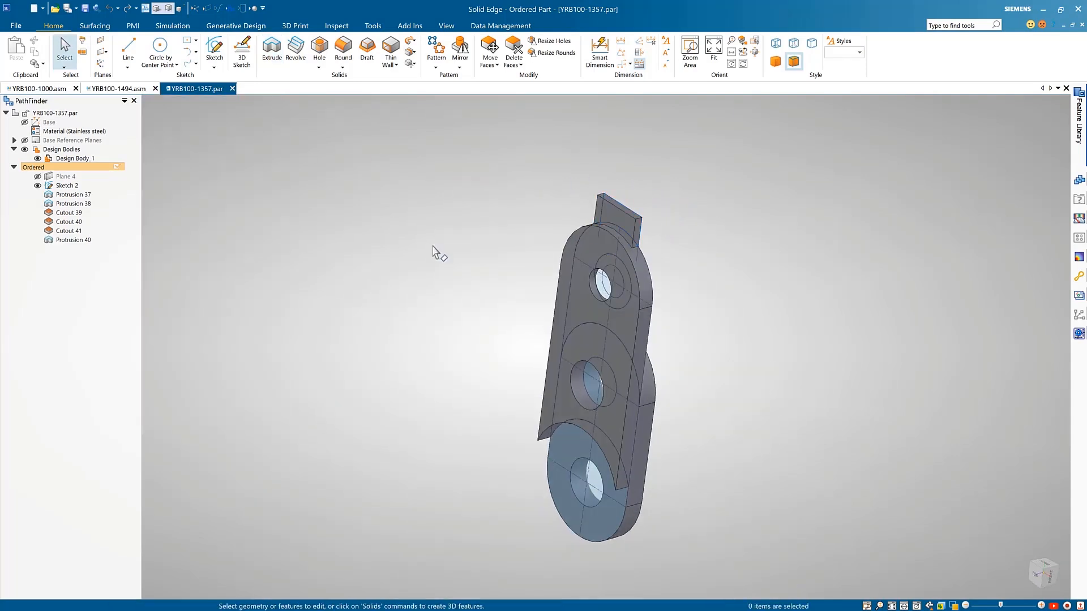
Round the upper tab's outer corners and the pointed plate corners beside the curved step
click(343, 51)
right_click(453, 312)
key(Escape)
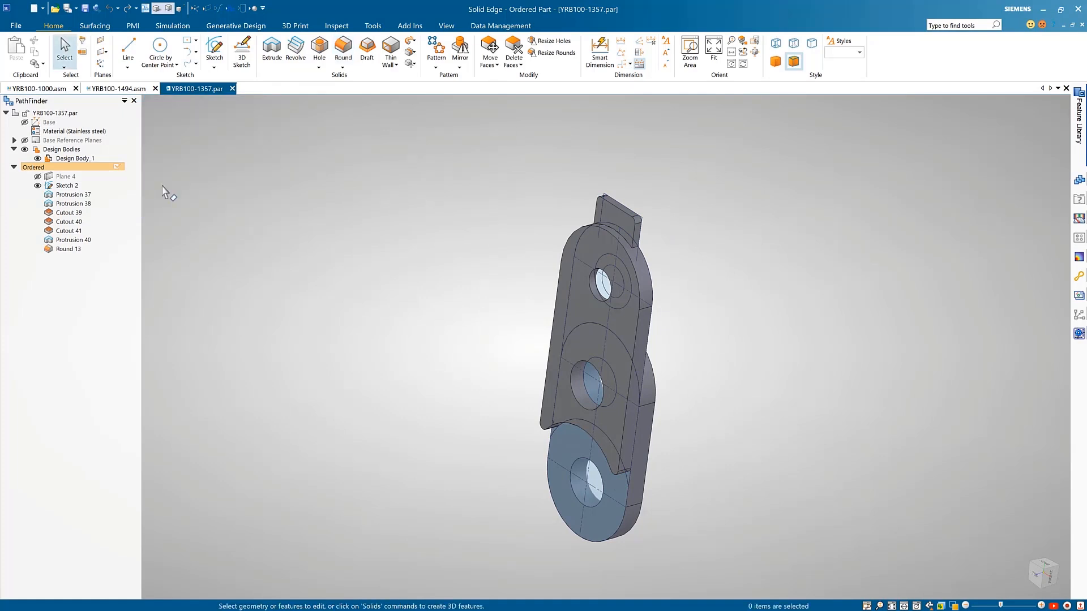
Hide Sketch 2 so only the solid plate is displayed
right_click(62, 186)
click(89, 378)
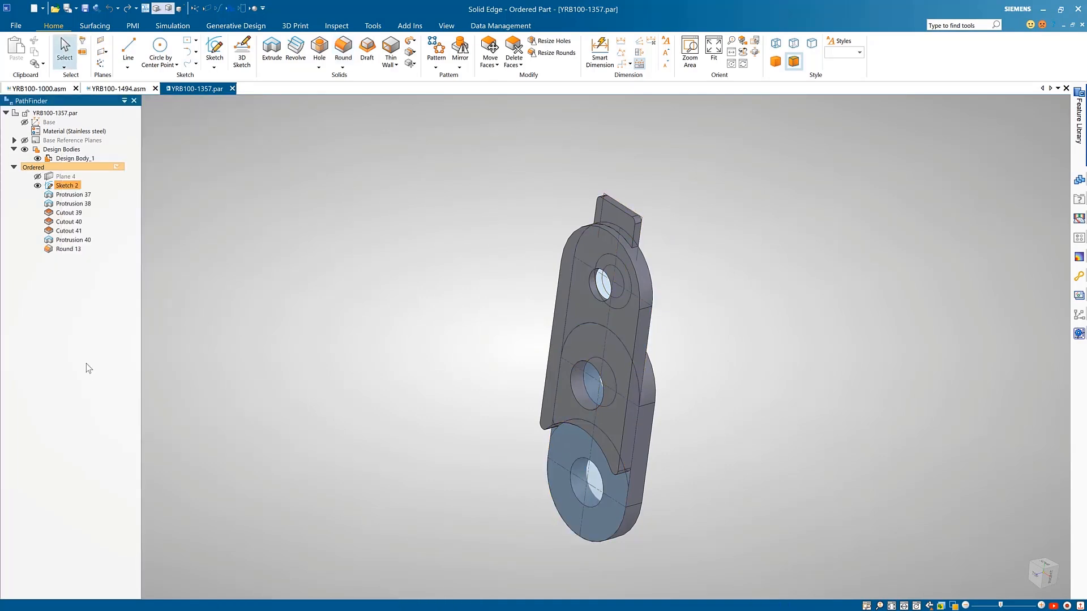
click(445, 327)
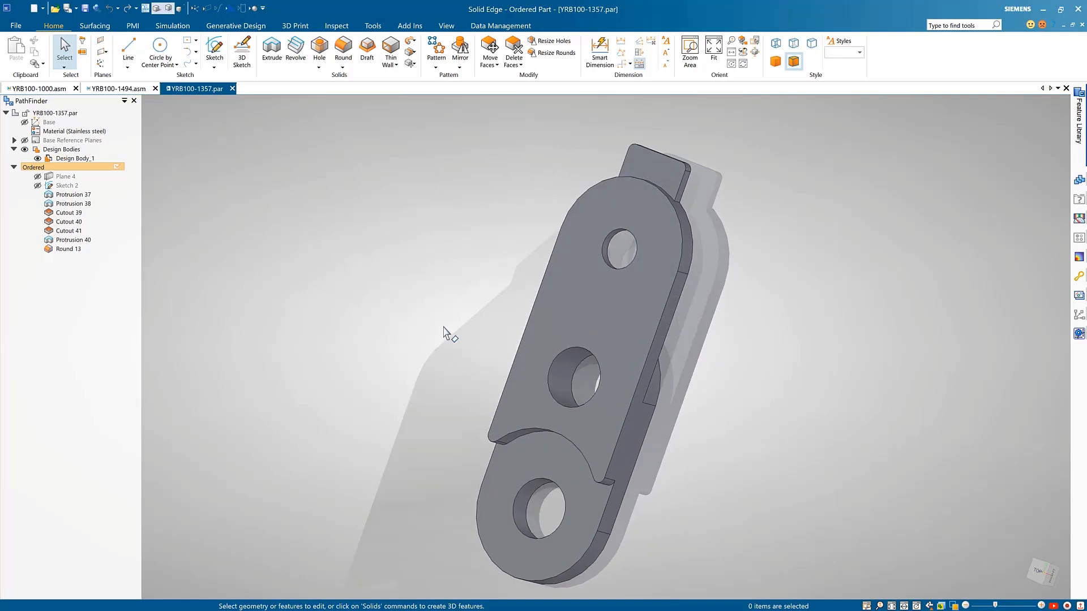
Move the stepped face around the lower end hole outward about 1 mm, with the Coplanar design intent turned off
click(489, 52)
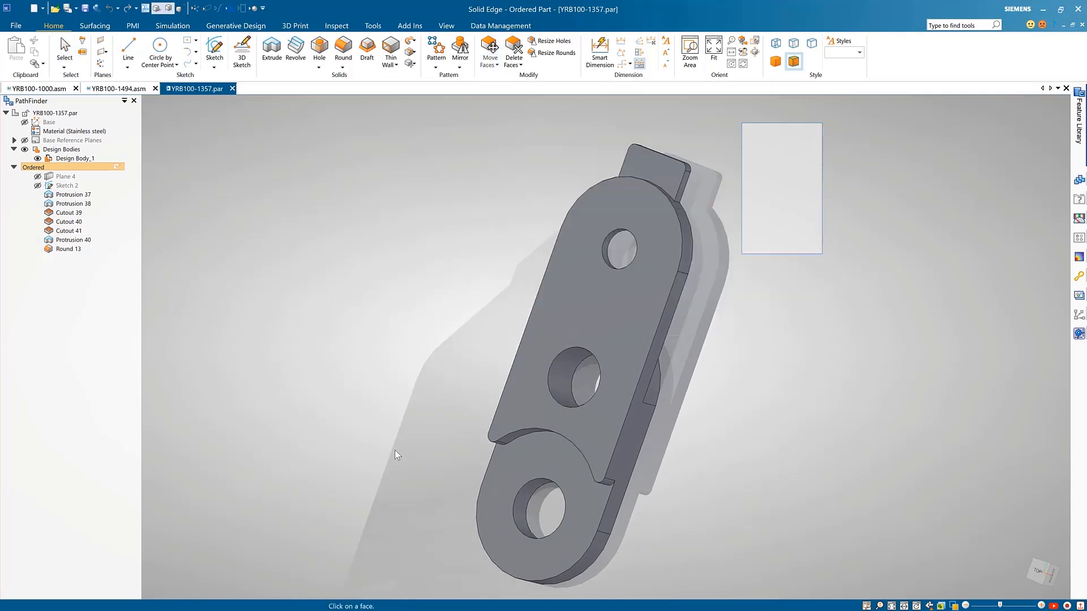
click(591, 490)
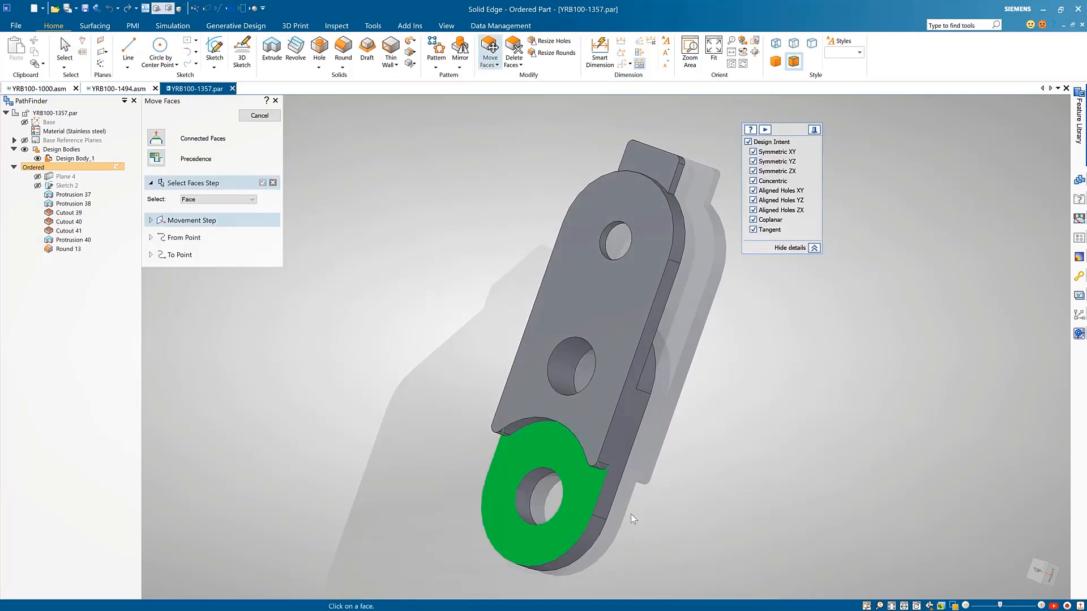
right_click(628, 509)
click(602, 494)
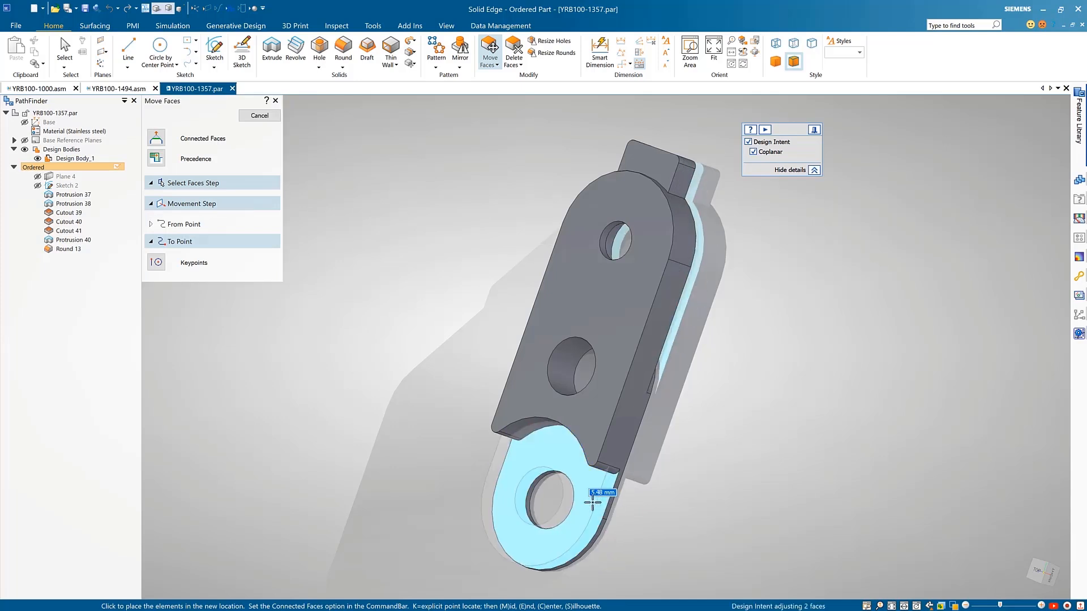
key(c)
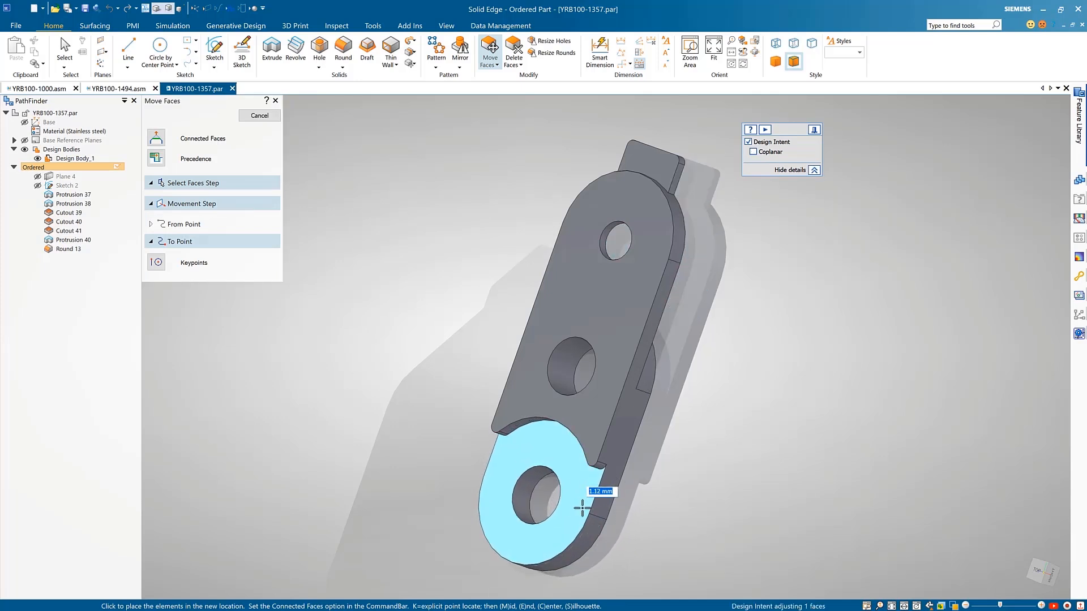
click(582, 508)
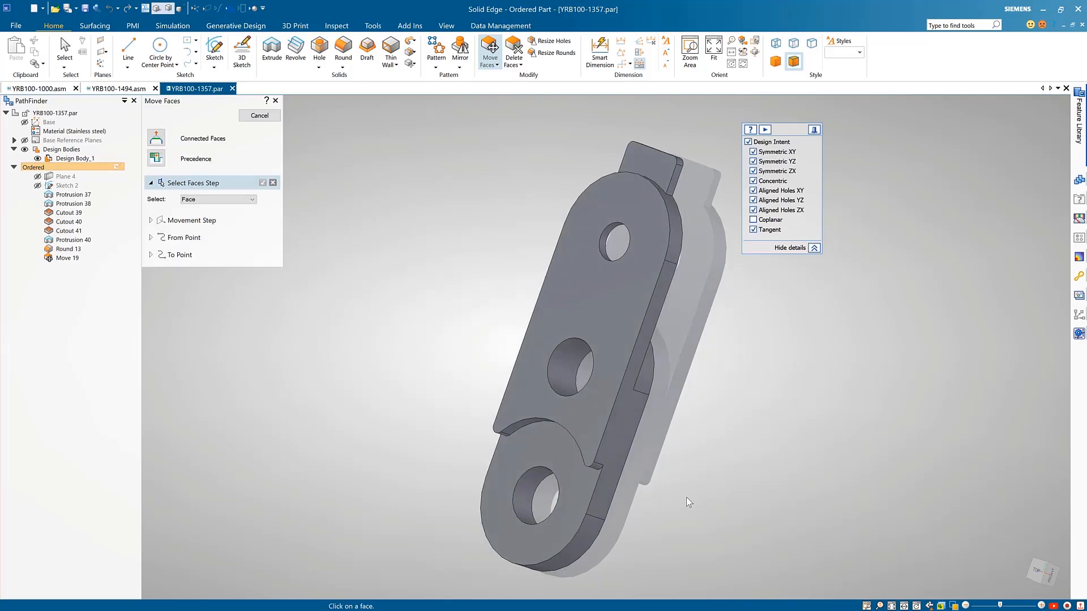
Move the rounded upper end faces of both plate layers outward, keeping the Concentric and Aligned Holes YZ relations on
click(558, 345)
click(532, 227)
right_click(504, 243)
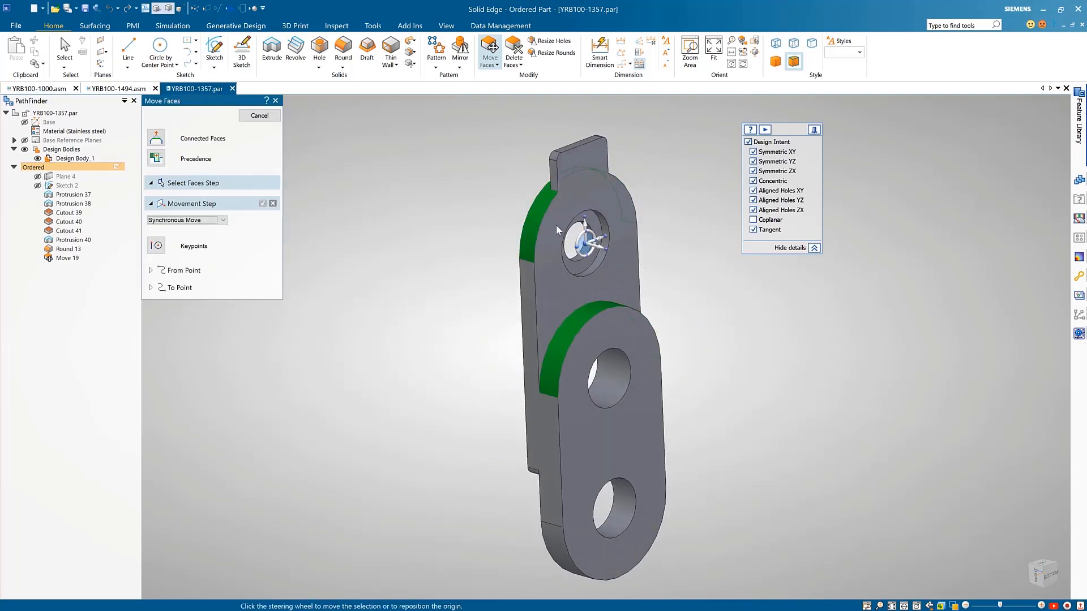
click(558, 229)
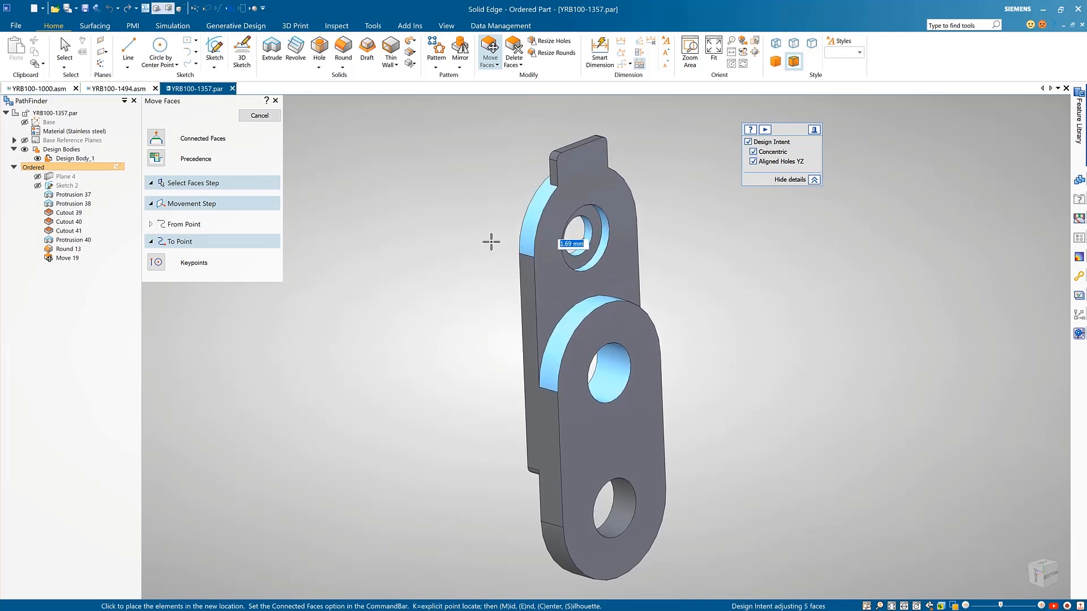
click(491, 241)
key(Escape)
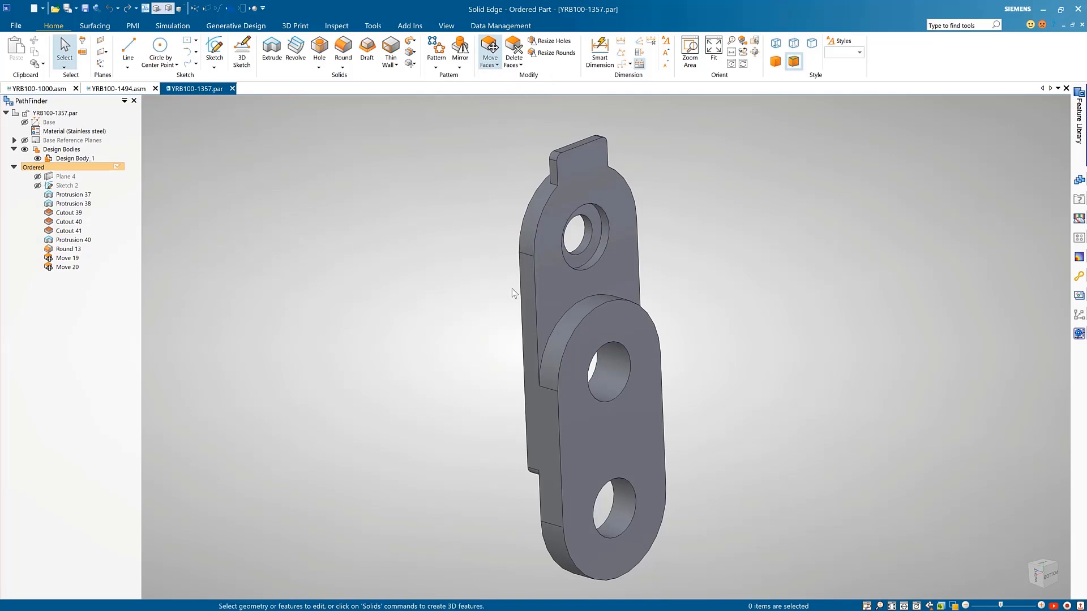
Rotate the plate's long side faces slightly outward about their upper edge so the plate widens toward the lower end
click(523, 320)
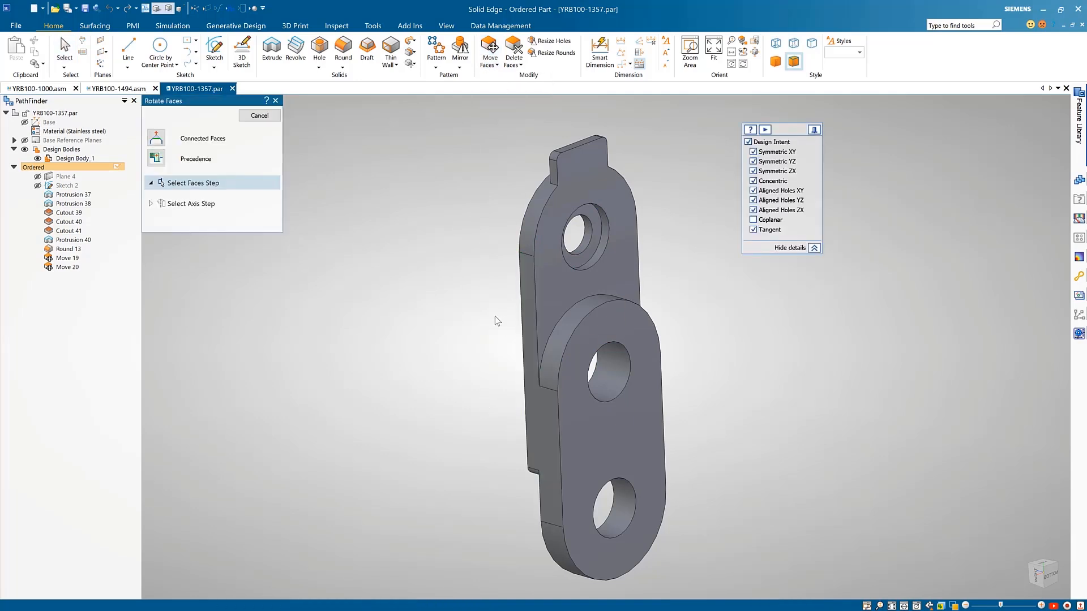
right_click(526, 321)
click(522, 260)
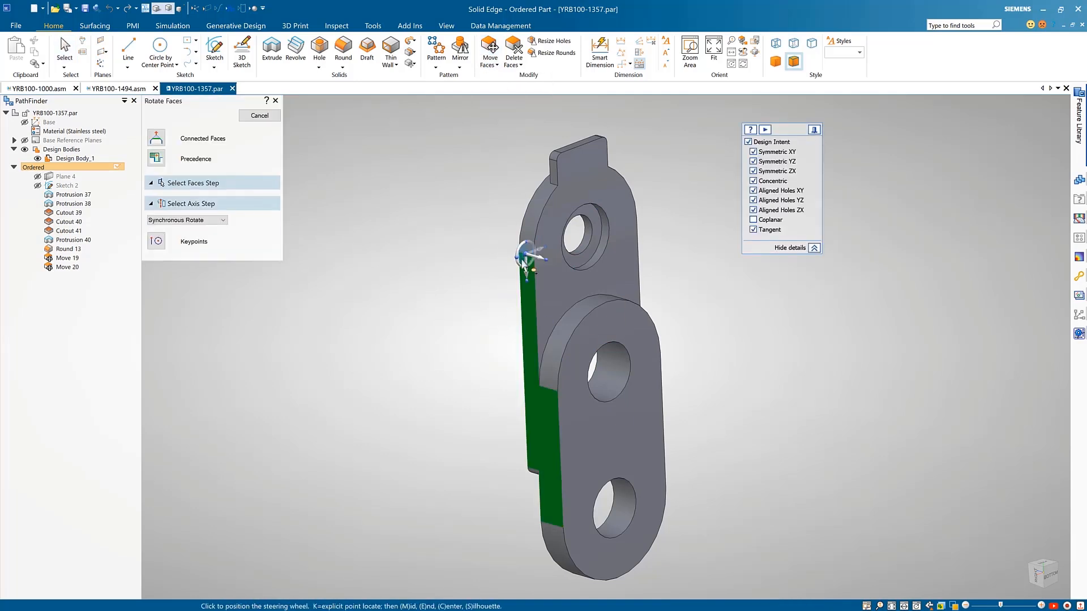
click(522, 267)
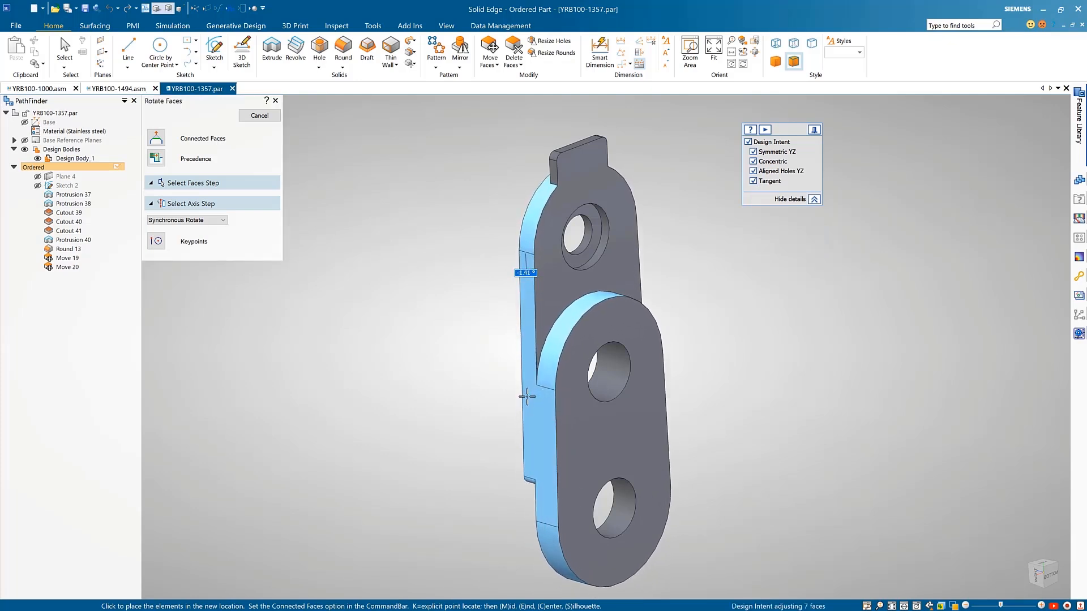
click(537, 390)
key(Escape)
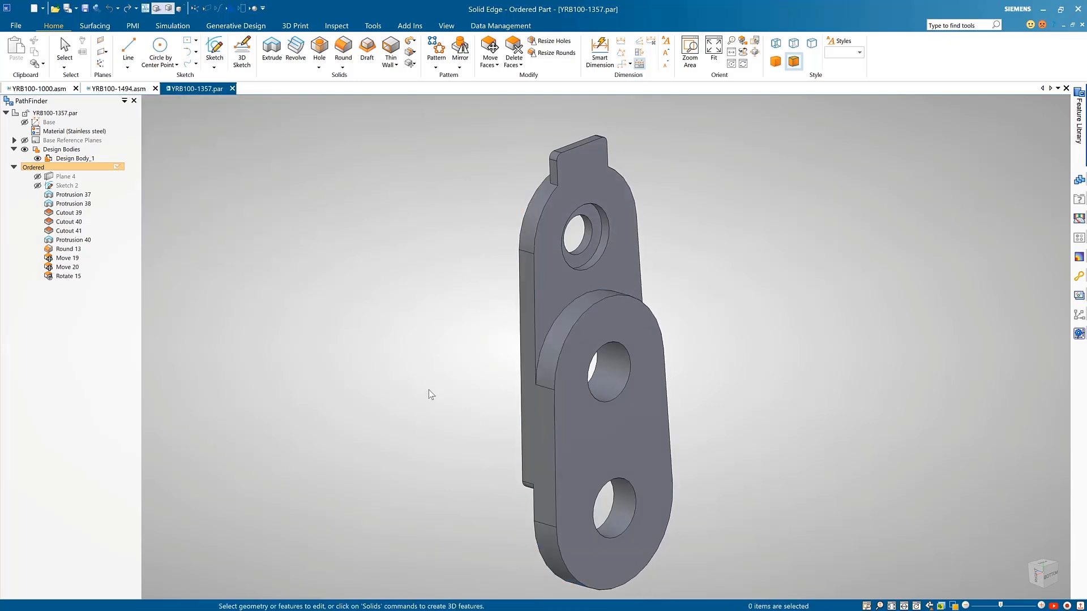
Start a hole feature and open its hole options
click(319, 50)
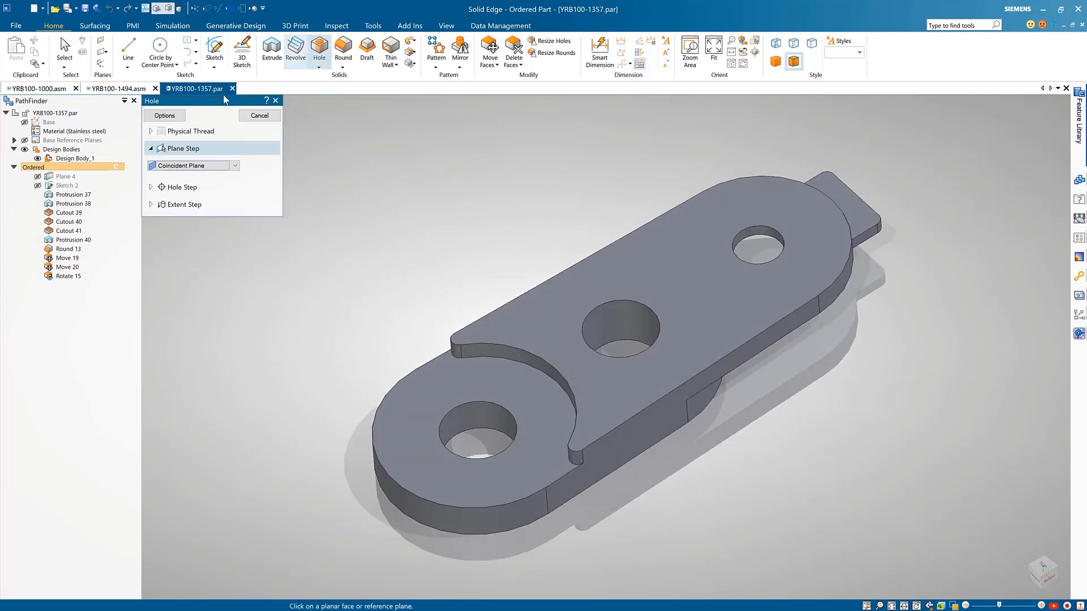
click(165, 115)
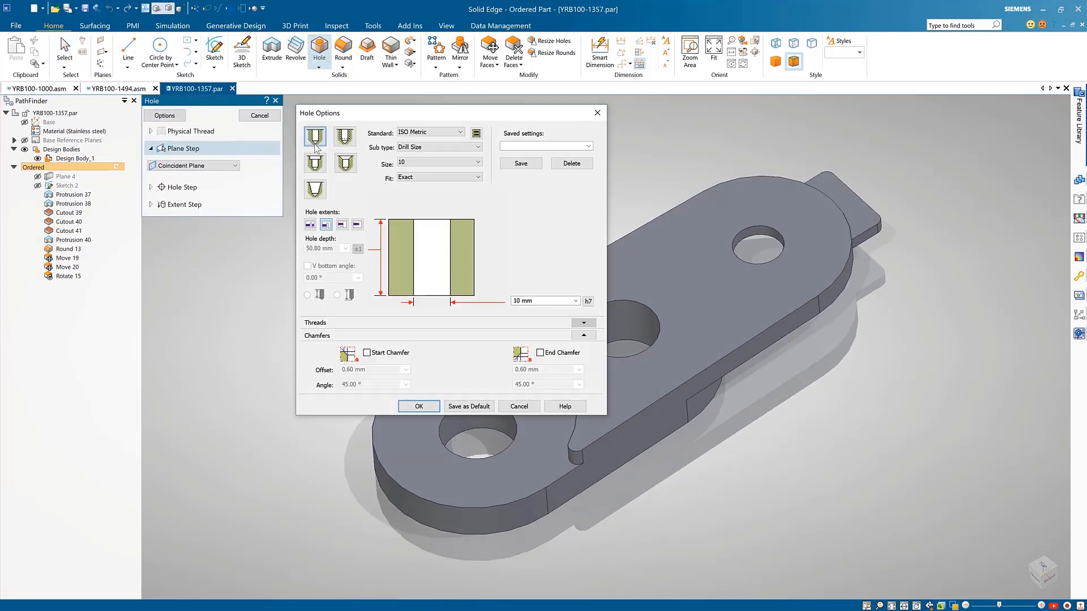
Try an M8 socket-head counterbore with Normal (H13) fit and look through its standard-fit tolerance choices
click(316, 164)
click(447, 177)
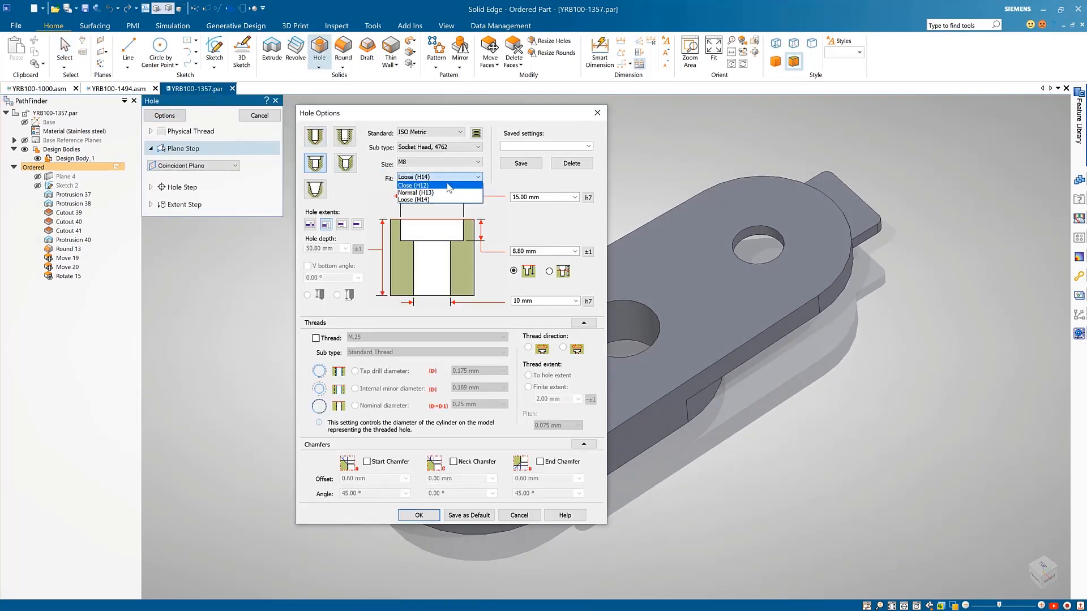
click(588, 198)
click(370, 287)
click(448, 317)
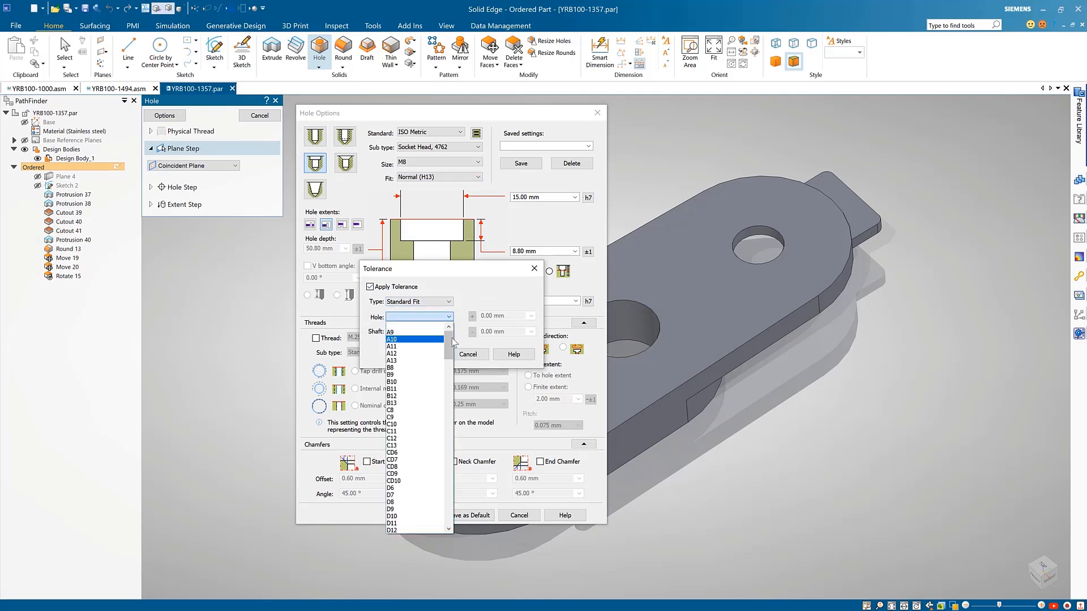
click(421, 301)
click(418, 318)
click(468, 355)
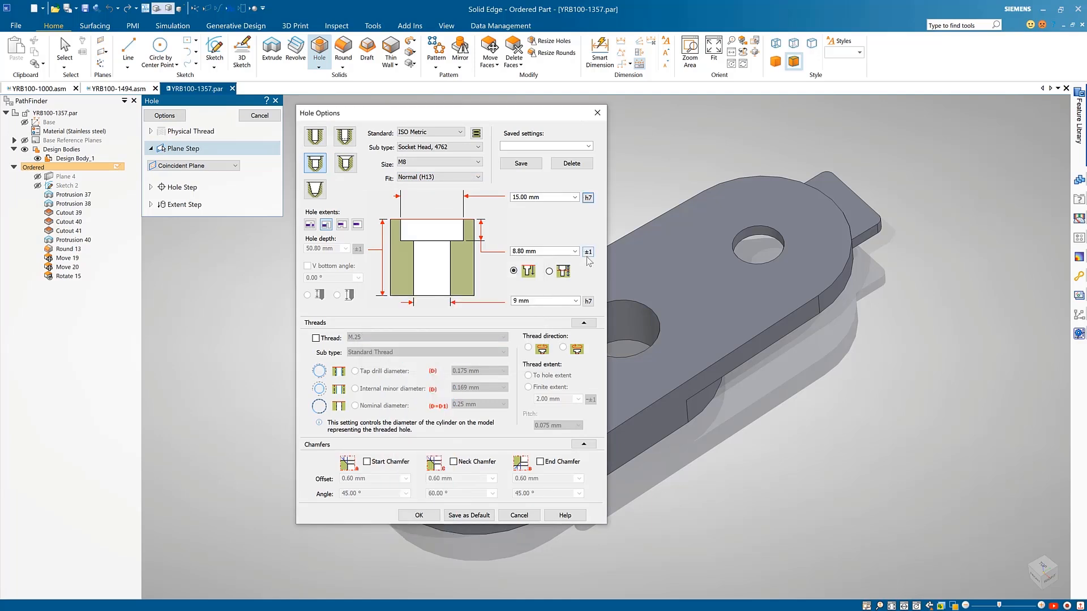
Define an ISO Metric M2.5 standard threaded hole and place it directly above the large end hole on the stepped face
click(344, 136)
click(477, 162)
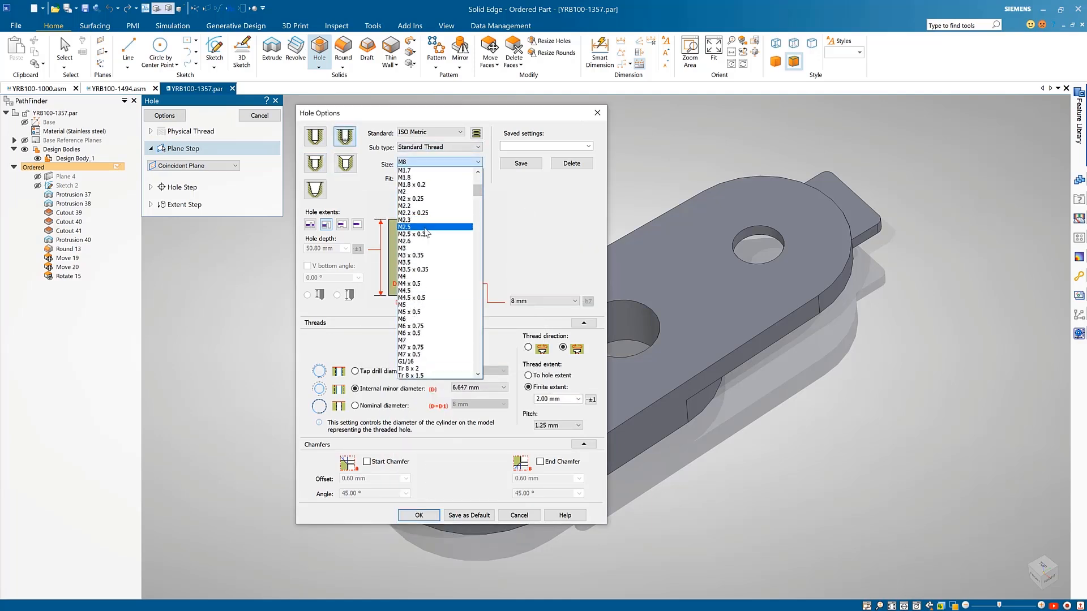
click(425, 228)
click(419, 516)
click(542, 325)
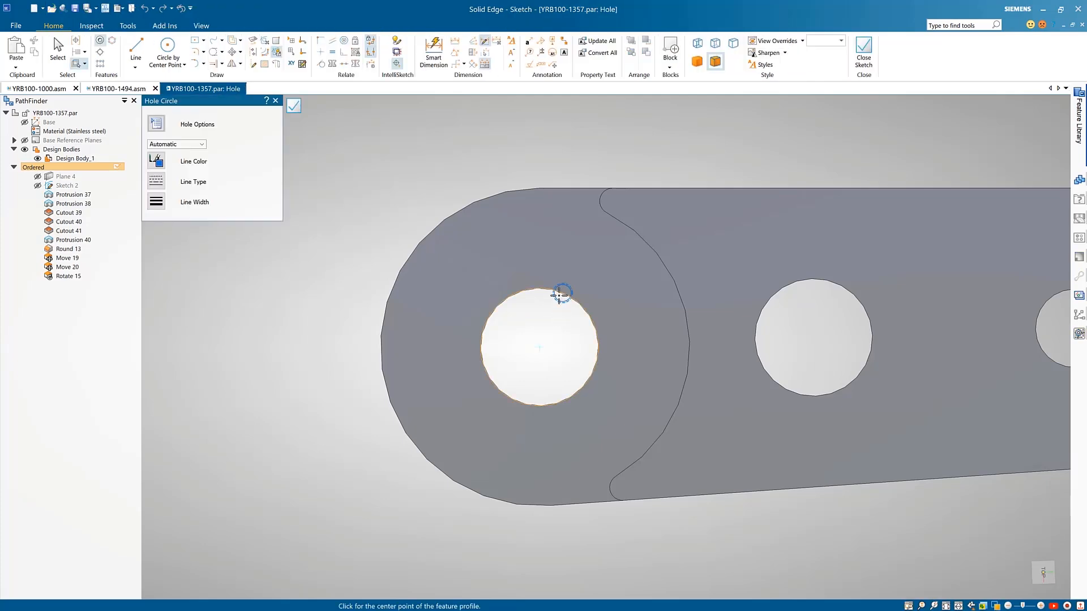
click(539, 229)
Dimension the threaded hole 18.5 mm from the large end hole's centre and finish the hole sketch
key(Escape)
right_drag(551, 228, 563, 241)
click(546, 234)
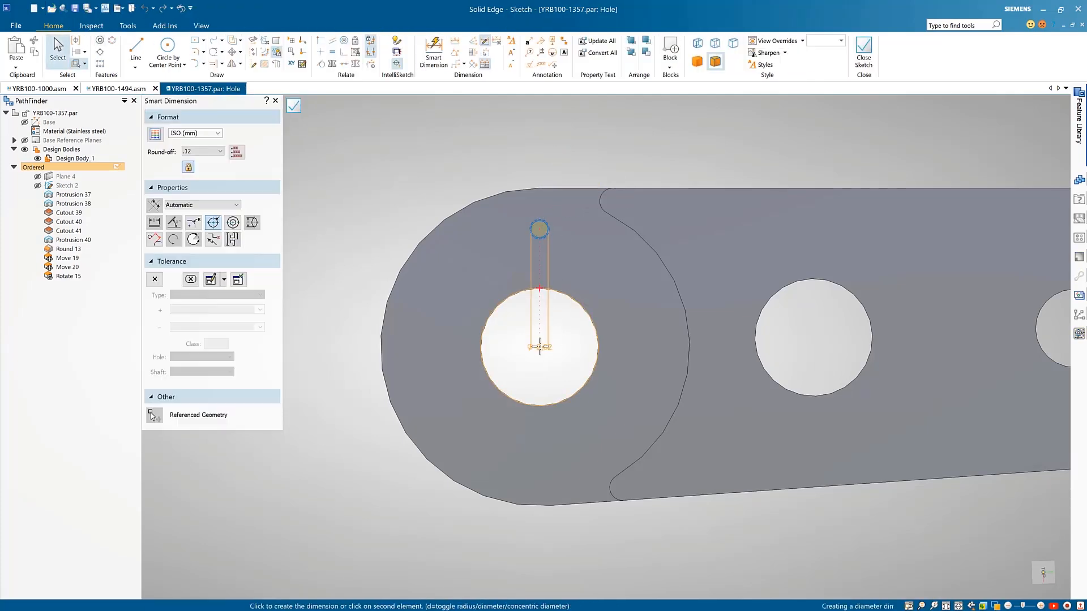
click(540, 346)
click(613, 300)
text(18.5)
key(Return)
click(294, 105)
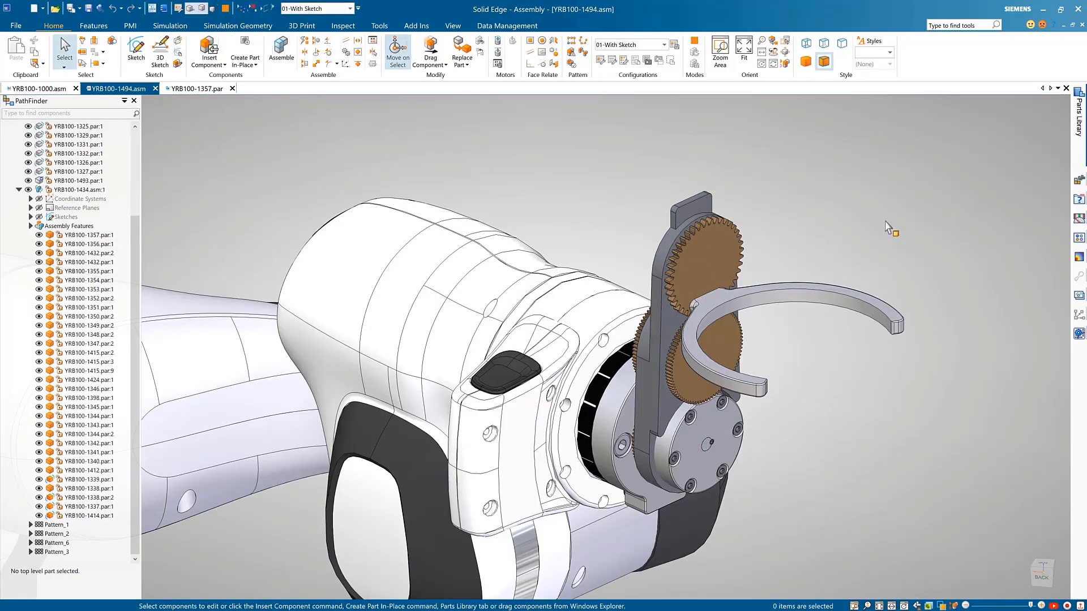
Keep the style palette open beside the gripper assembly and apply a style from the Metals category to the gear housing plate
click(1078, 239)
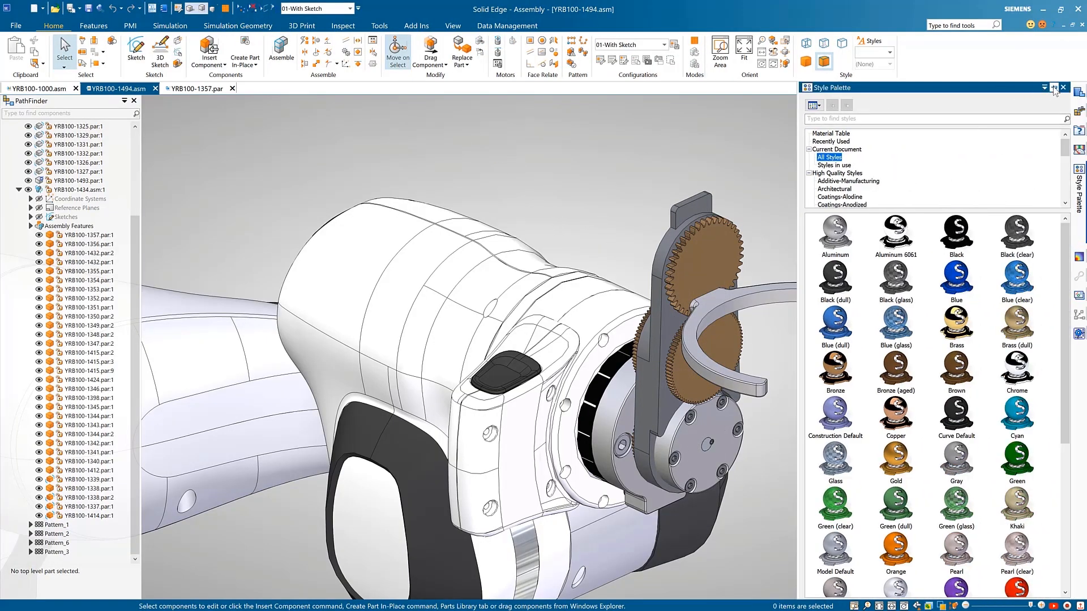
click(1053, 87)
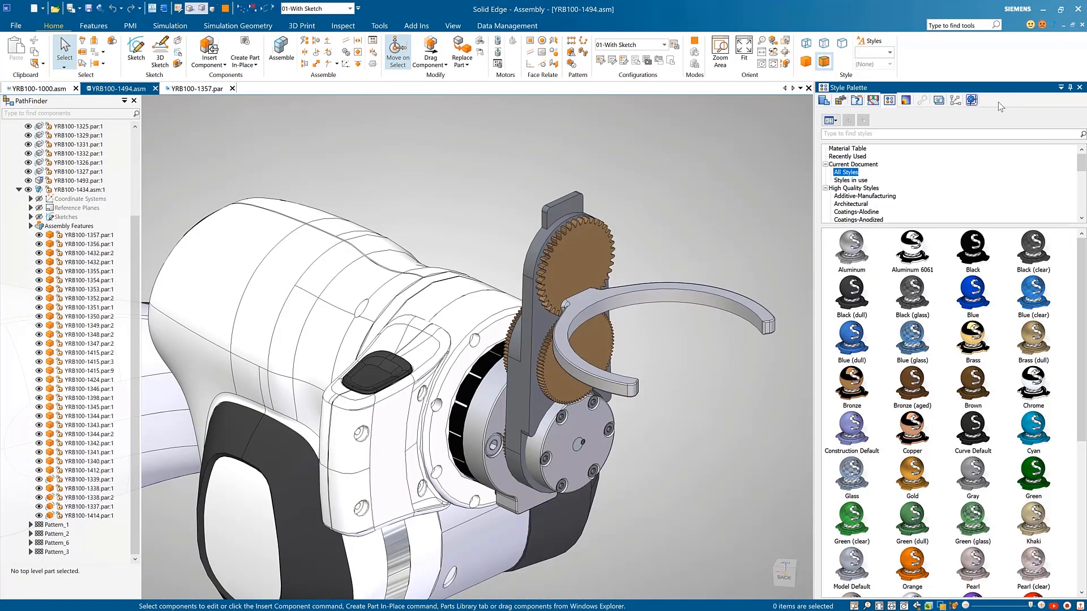
click(874, 196)
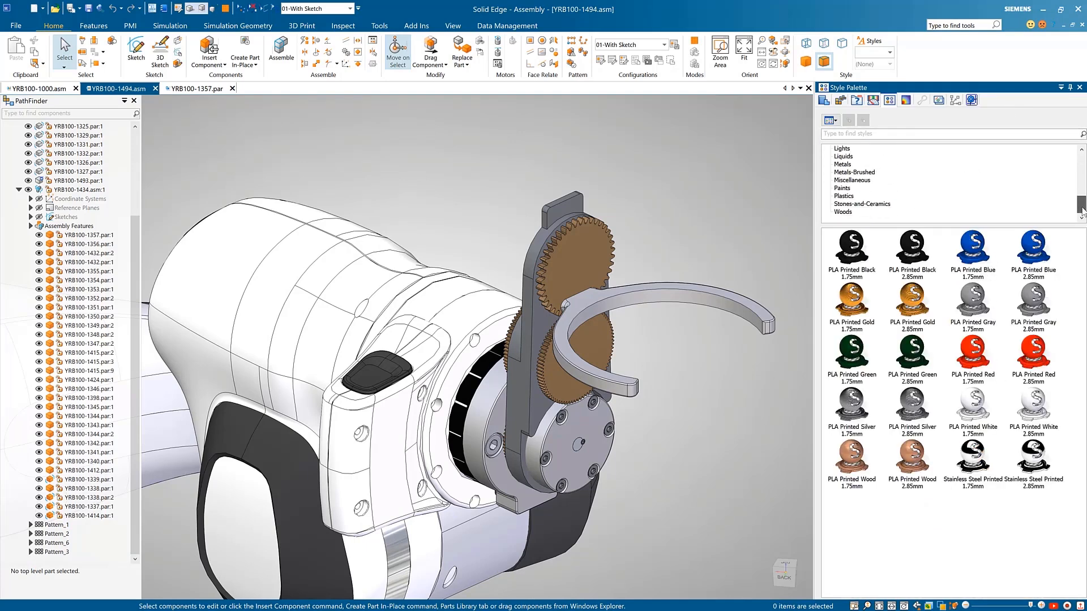
click(843, 164)
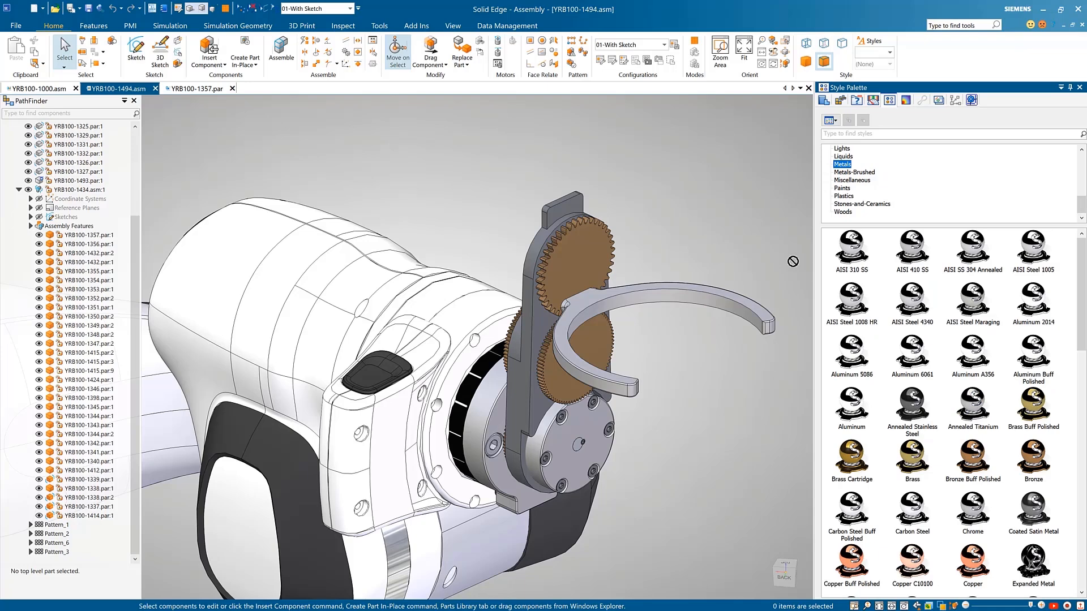
drag(794, 262, 563, 213)
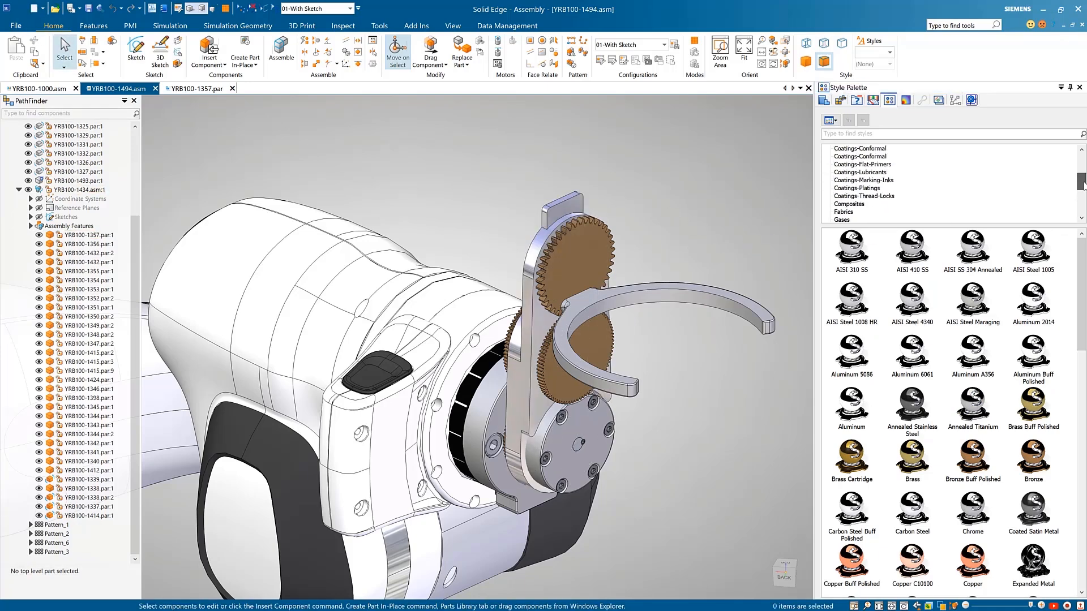
Apply another palette style to the curved gripper finger and collapse the style palette
click(850, 180)
drag(804, 260, 730, 315)
click(1070, 87)
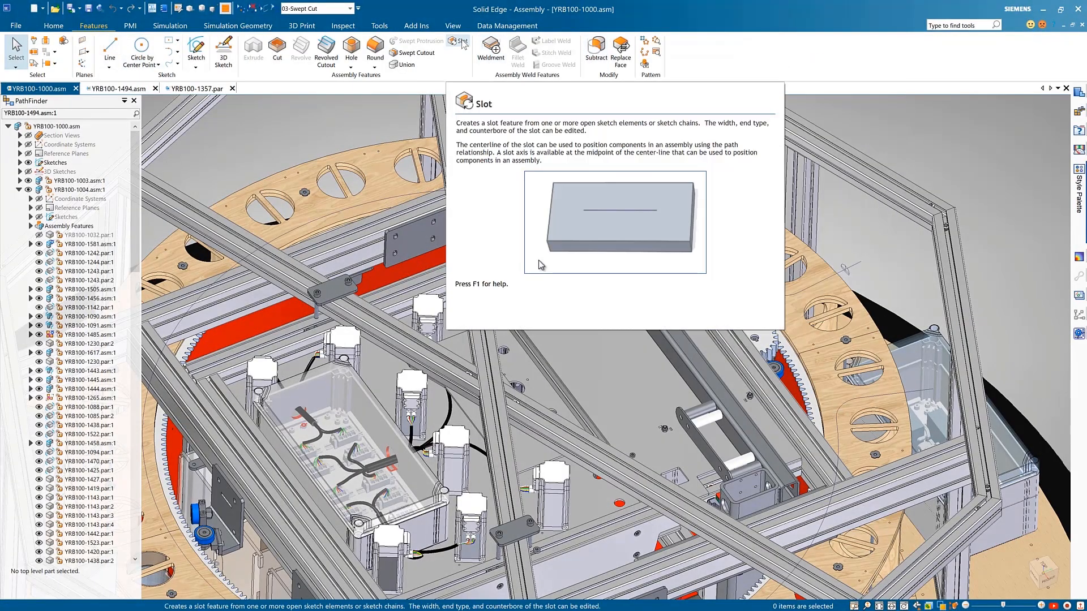
Set up a swept cutout with a single path and cross section, using the sketched curve and small profile beside the perforated wooden ring
click(416, 54)
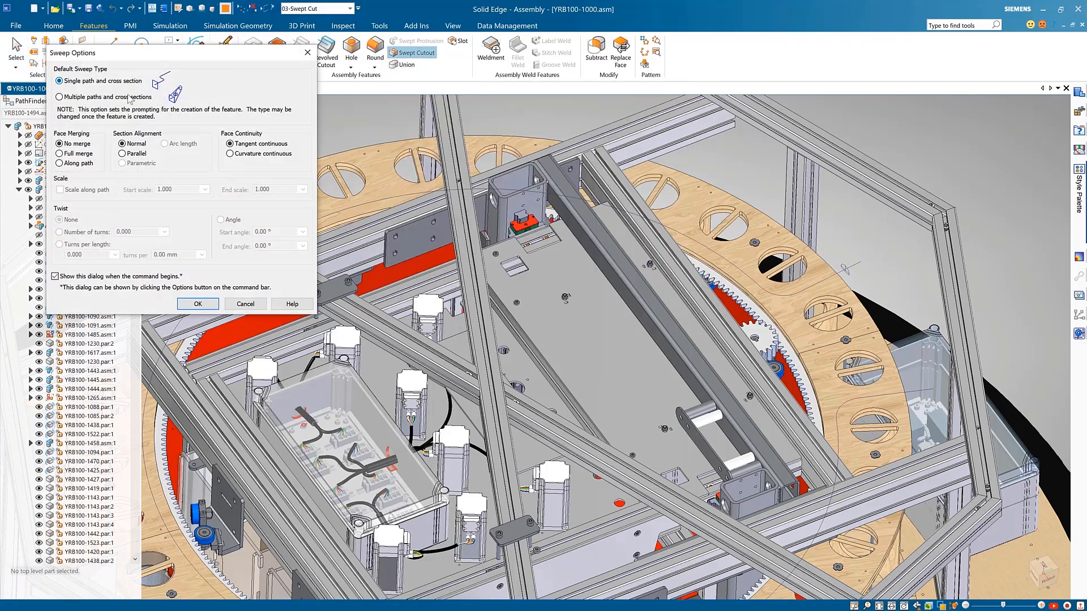
click(198, 303)
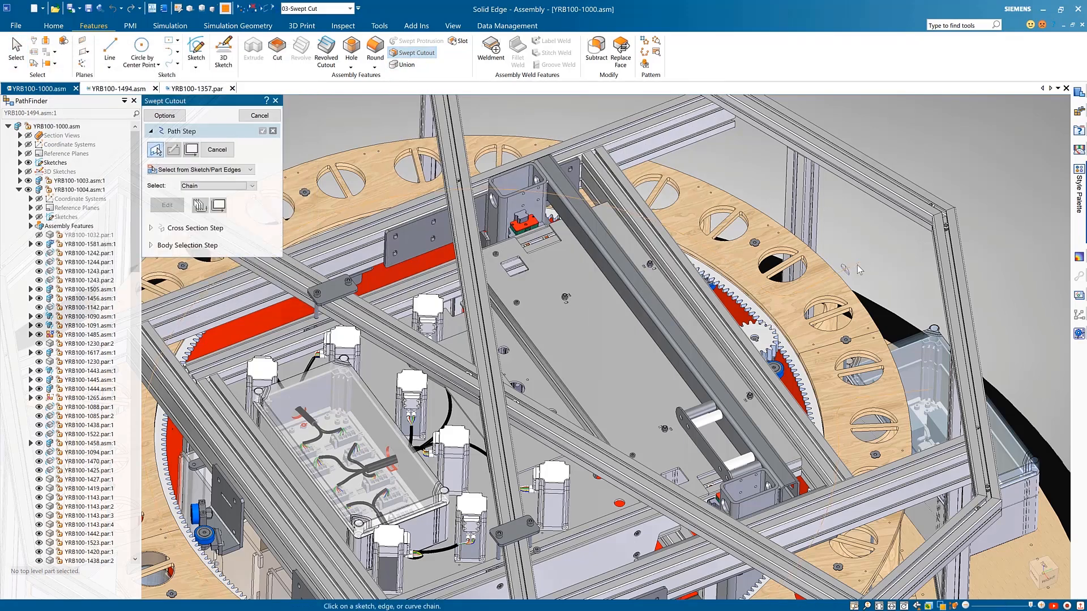
click(844, 272)
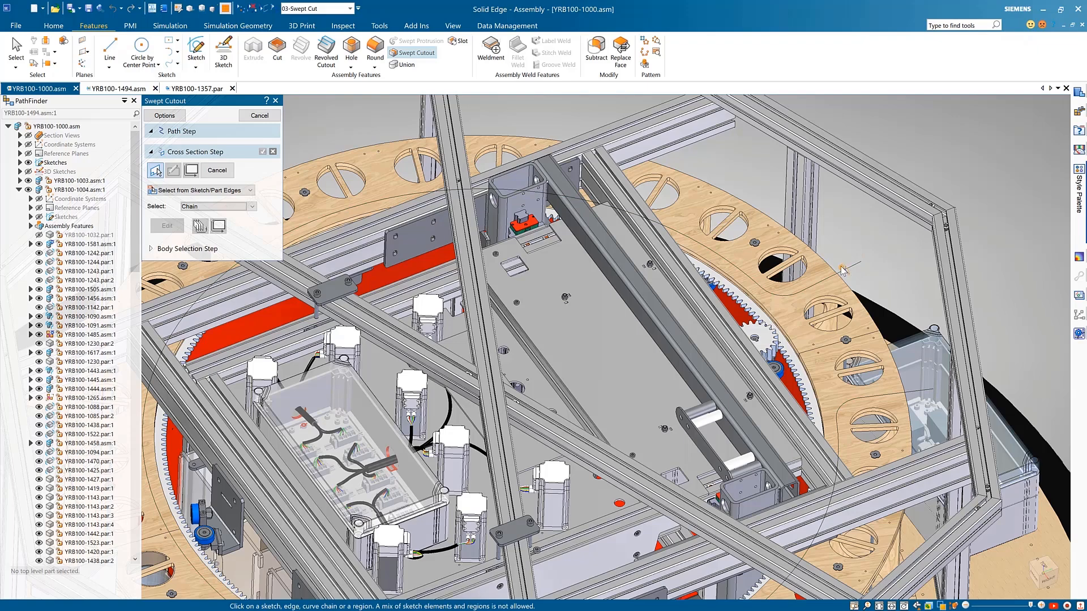
click(844, 271)
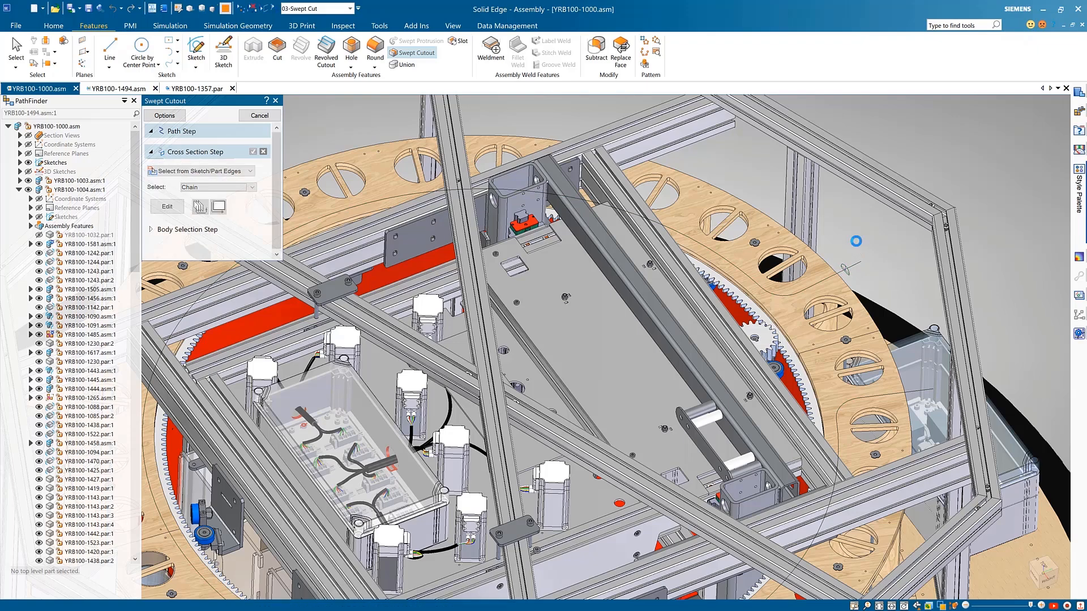
click(845, 277)
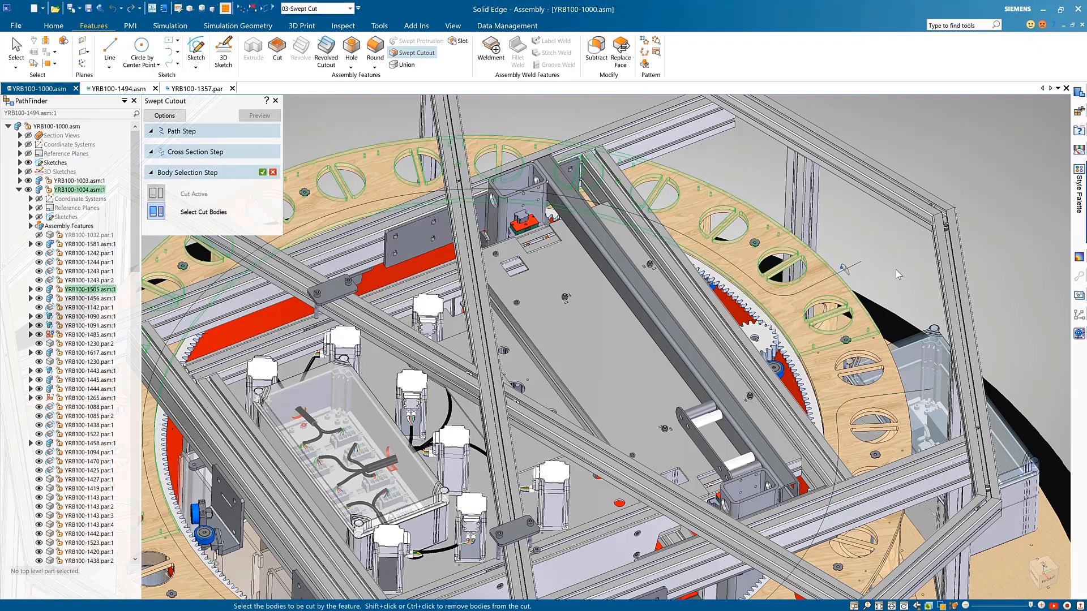
Include the adjoining wooden ring segment in the bodies to cut, accept the body selection, and finish the swept cutout
click(883, 354)
right_click(906, 255)
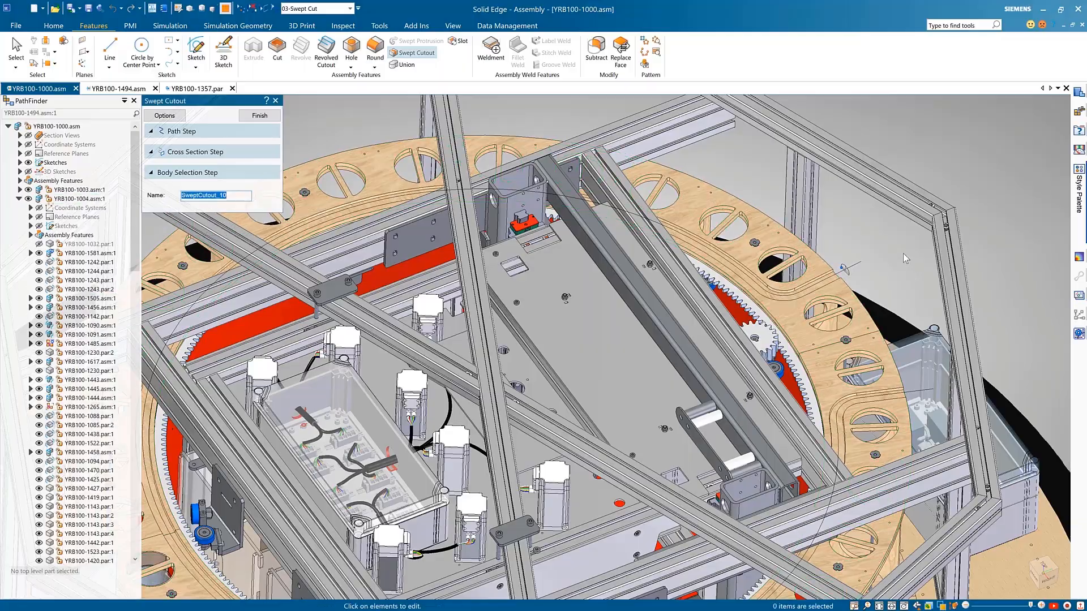
right_click(902, 253)
key(Escape)
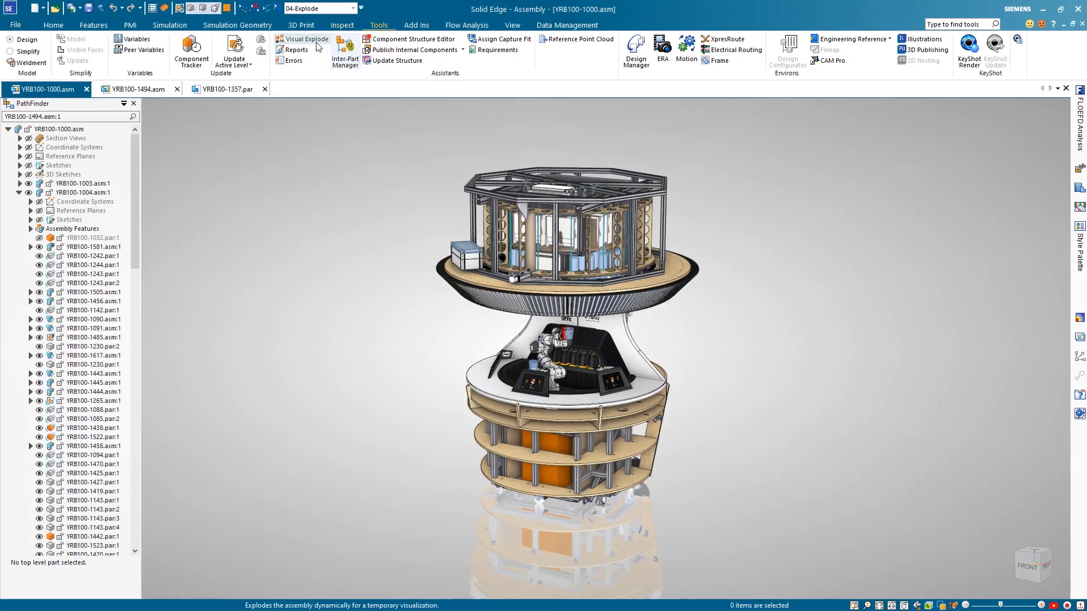
Preview the whole kiosk assembly exploding and collapsing with Visual Explode, return it to the collapsed state, and close the tool
click(307, 39)
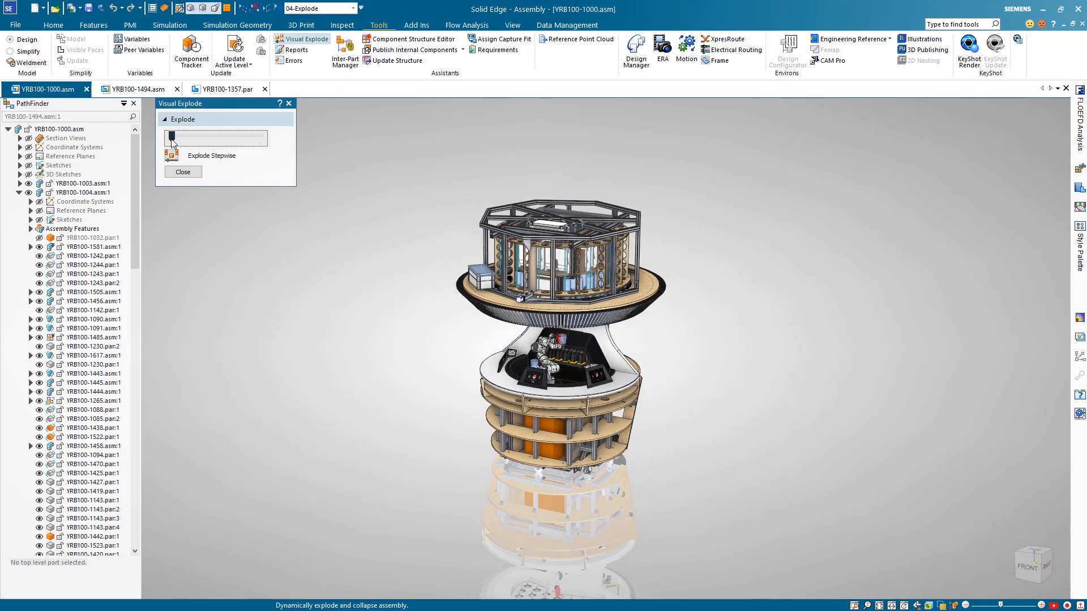
drag(177, 138, 181, 137)
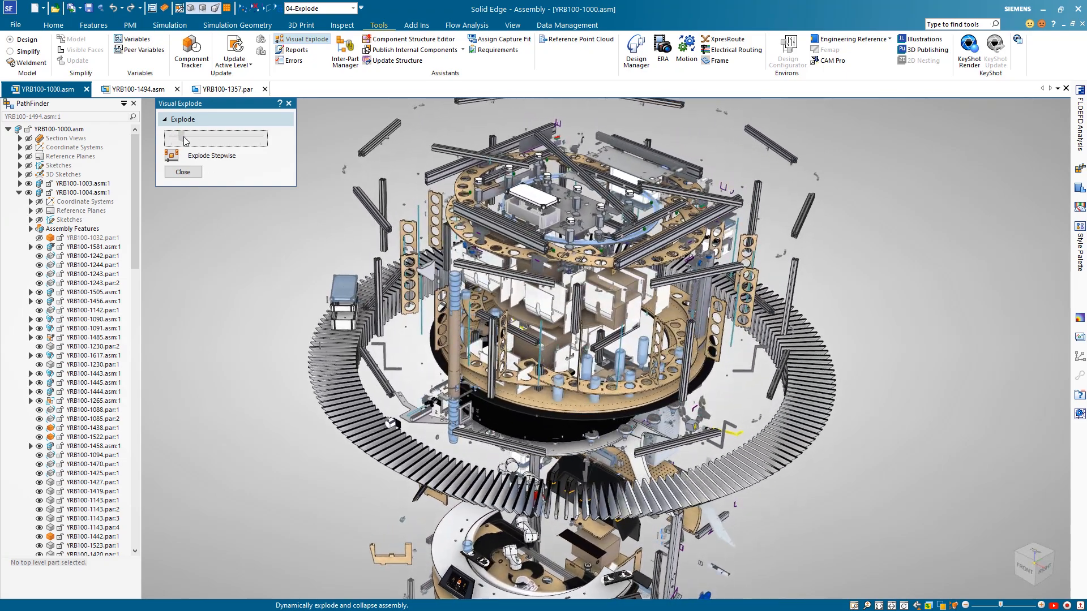
mouse_move(181, 138)
mouse_down()
mouse_move(190, 140)
mouse_move(169, 143)
mouse_up()
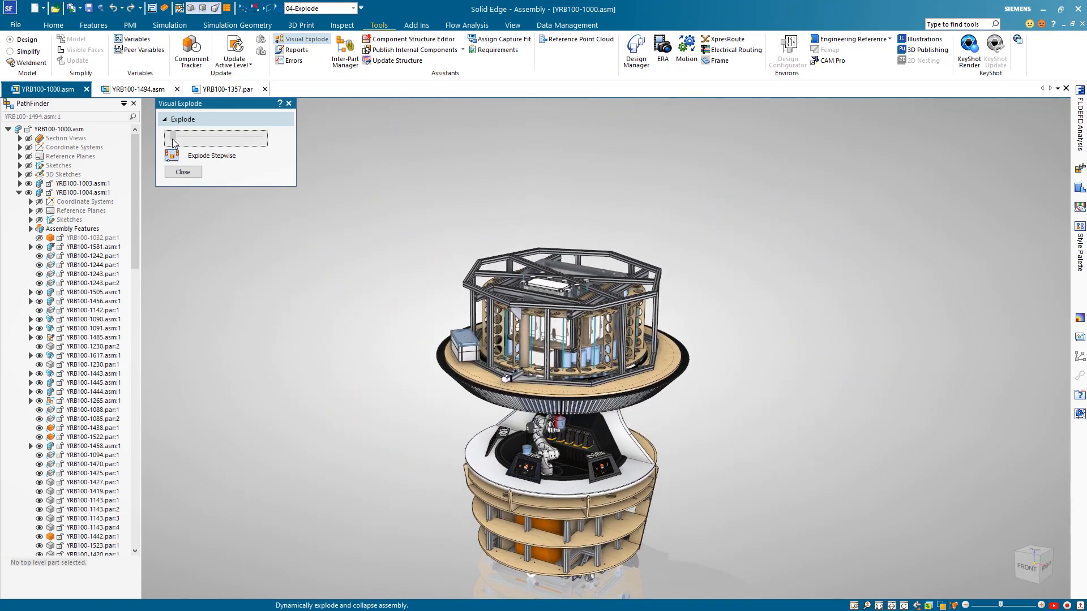
drag(186, 138, 149, 136)
click(182, 172)
Switch the kiosk assembly to another saved display configuration
click(317, 8)
click(325, 60)
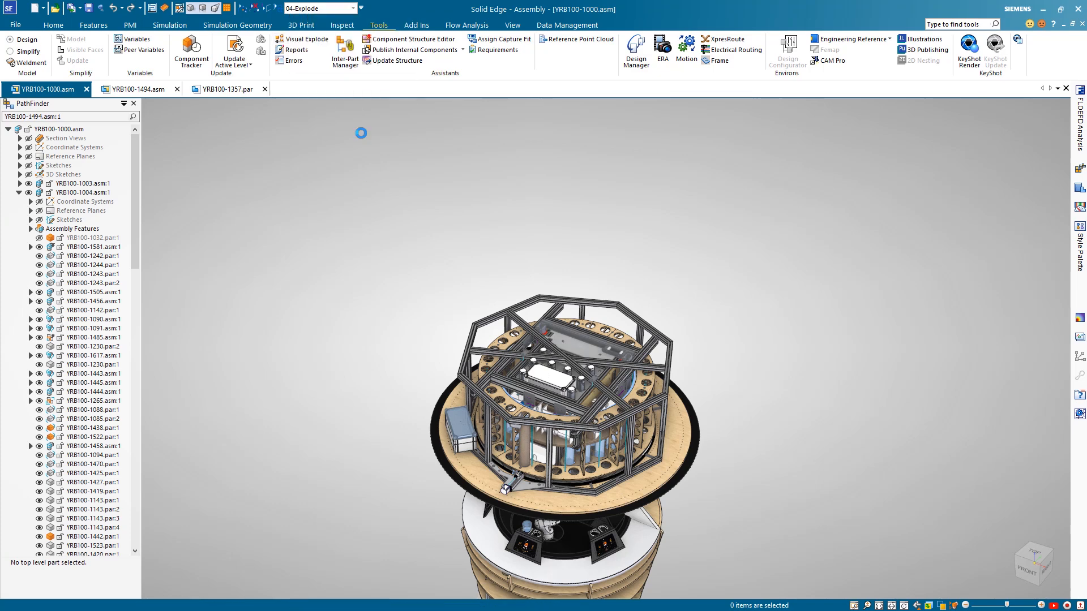